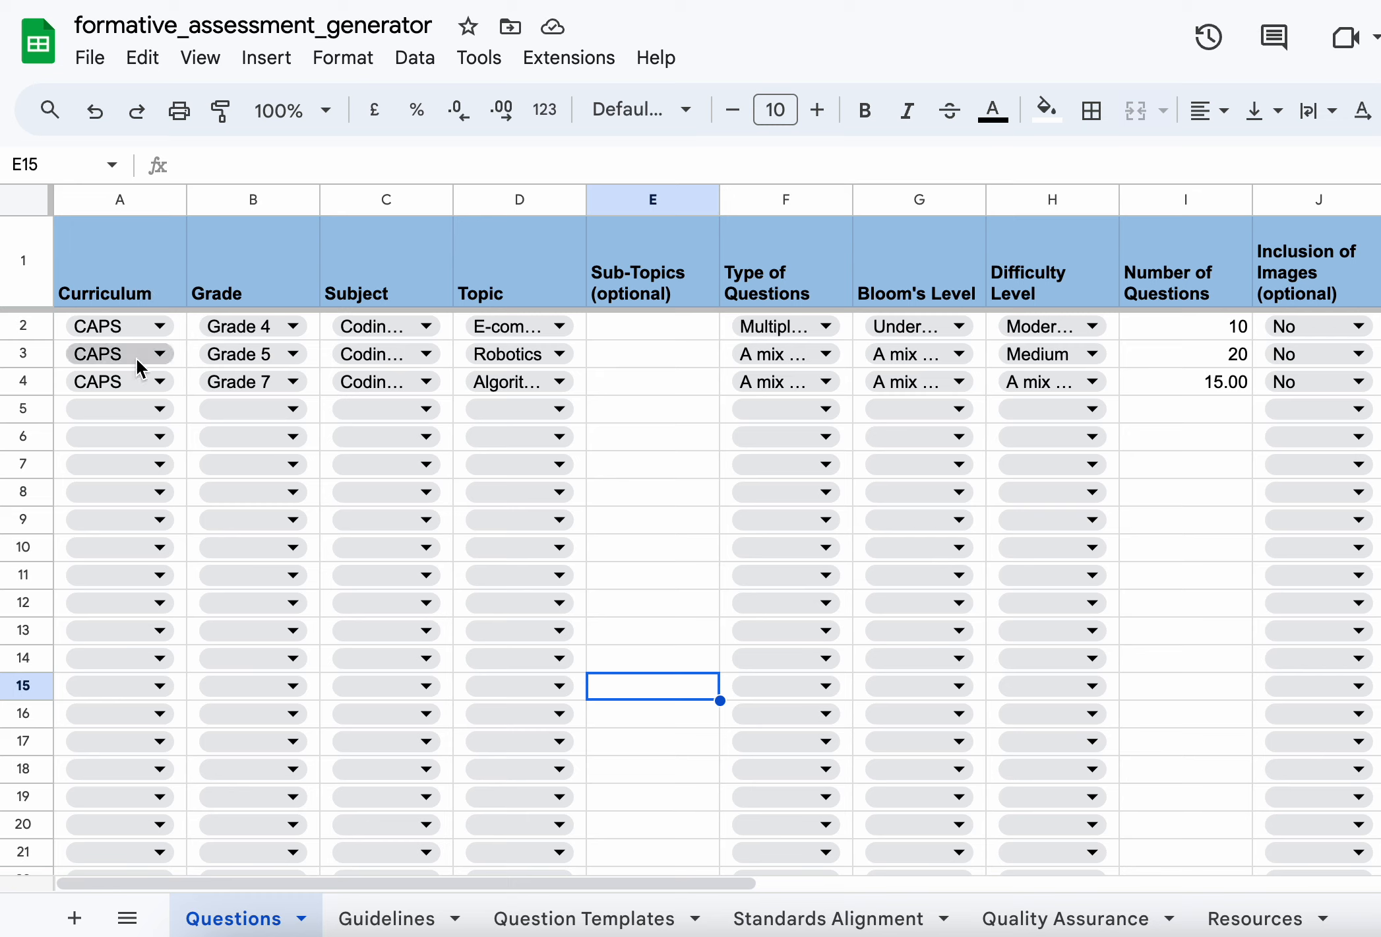
- Set row 5's grade to Grade 4 and its curriculum to CAPS
click(142, 409)
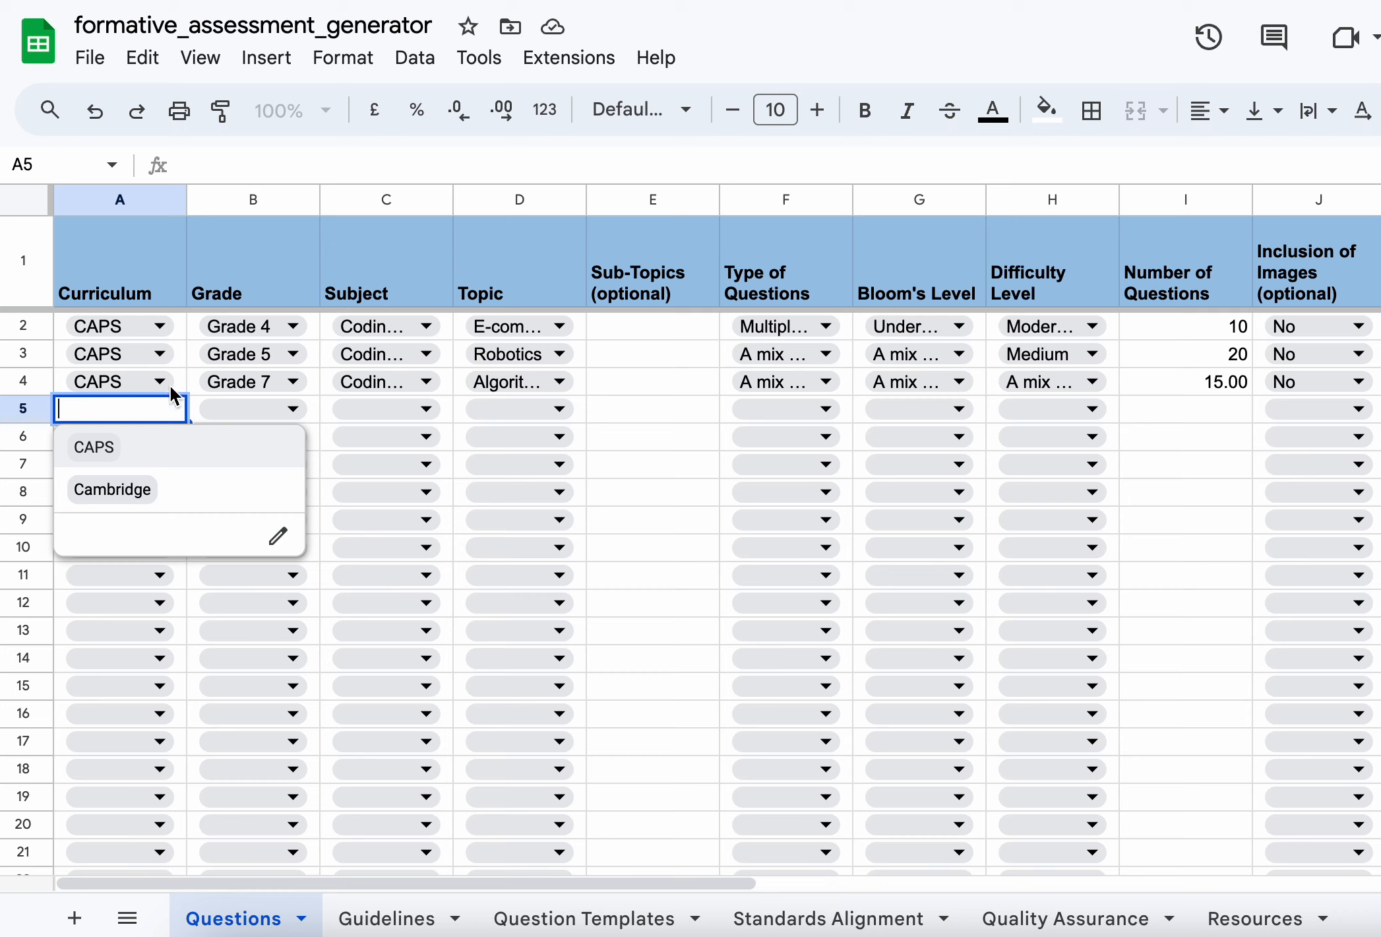
click(280, 412)
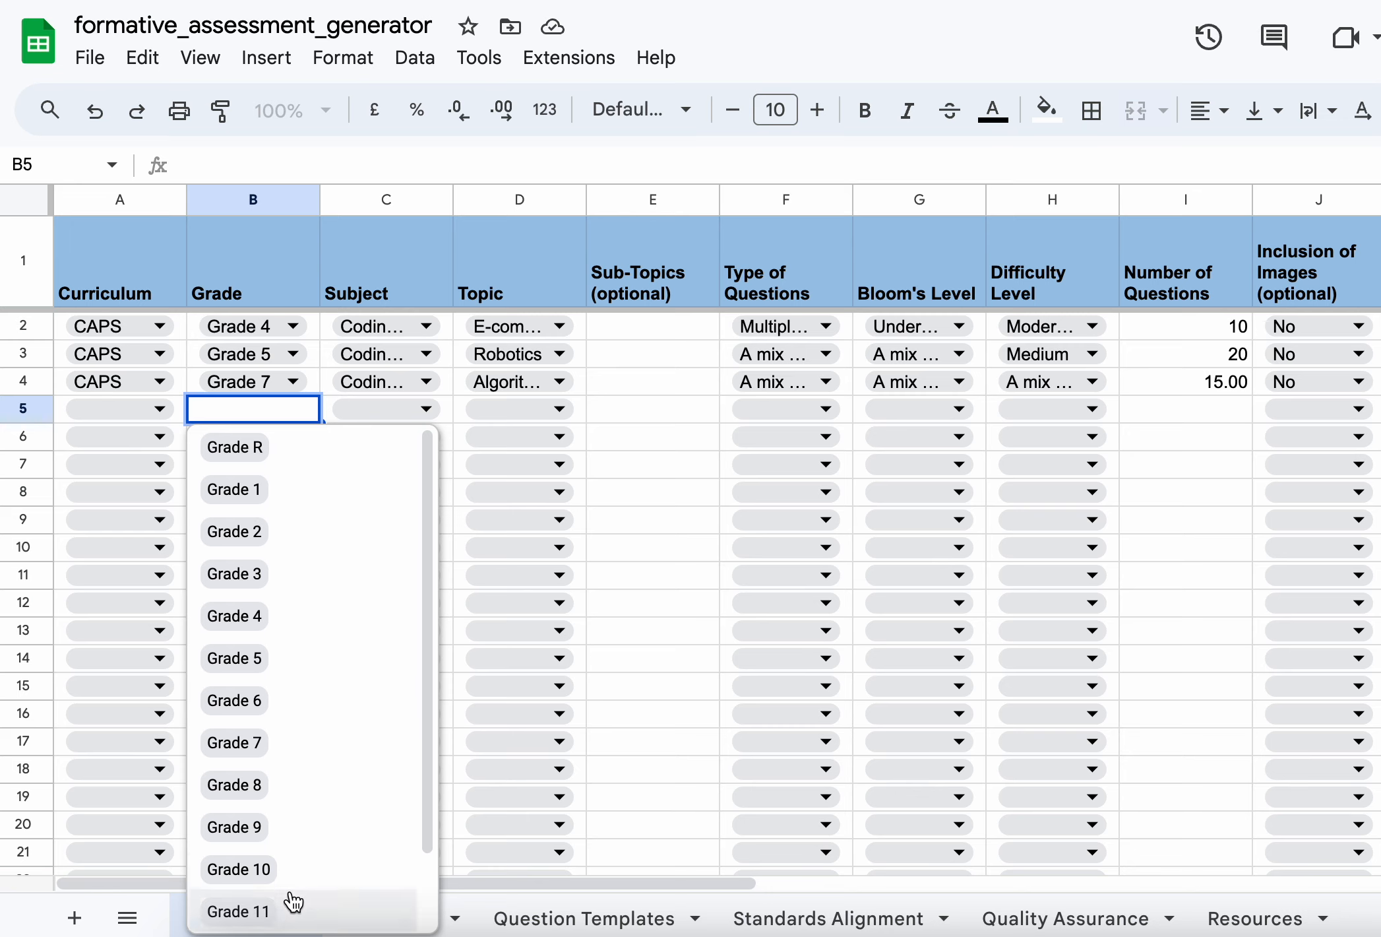
scroll(346, 705, down, 1)
scroll(348, 703, up, 2)
click(252, 617)
click(158, 411)
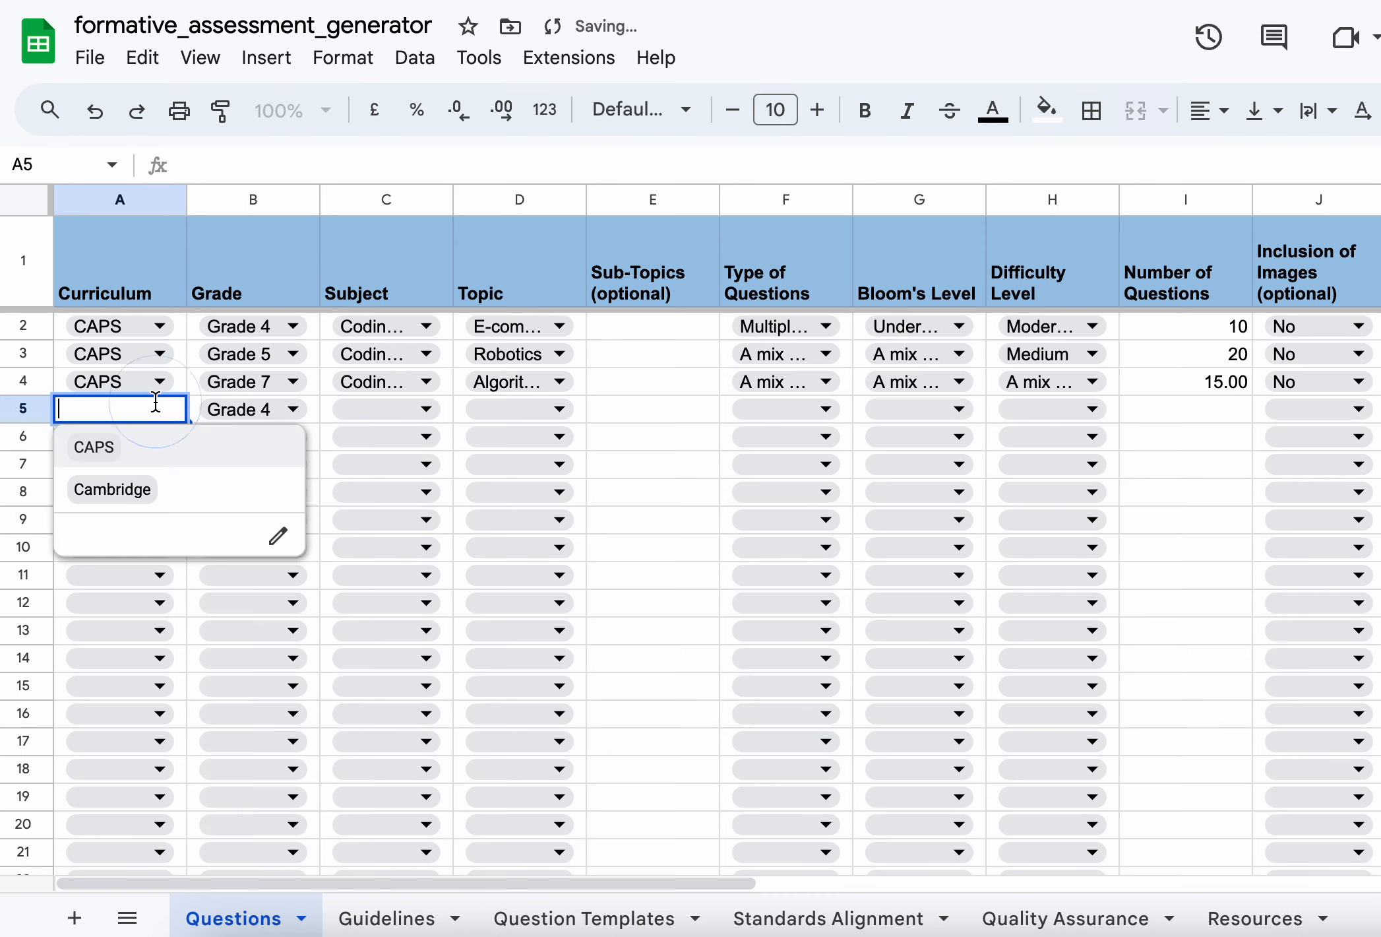
click(138, 442)
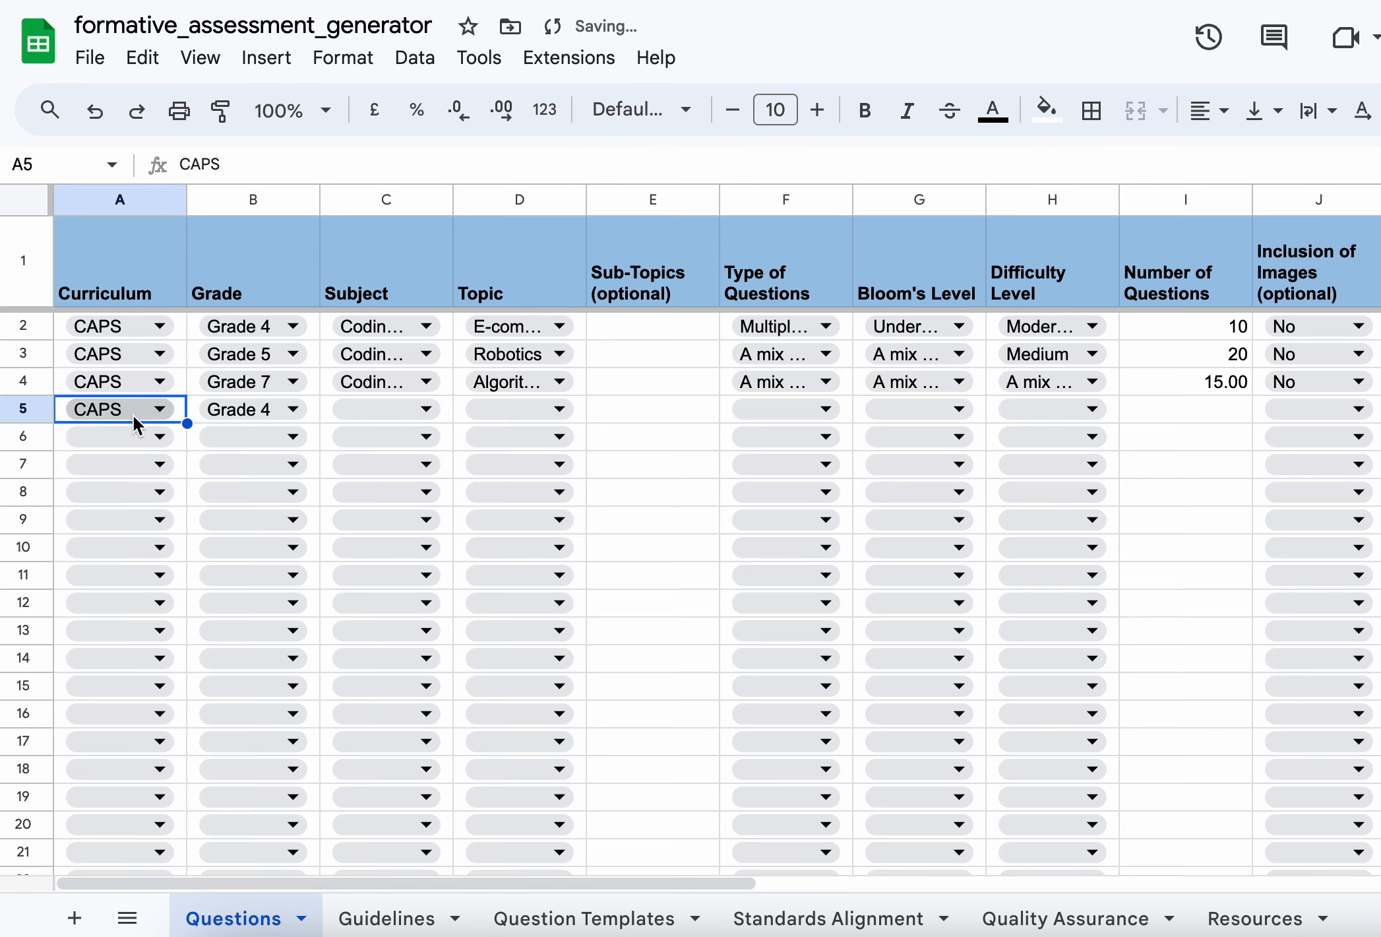
- Change row 5's curriculum to Cambridge and its grade to Grade 8
click(132, 414)
click(115, 484)
click(251, 411)
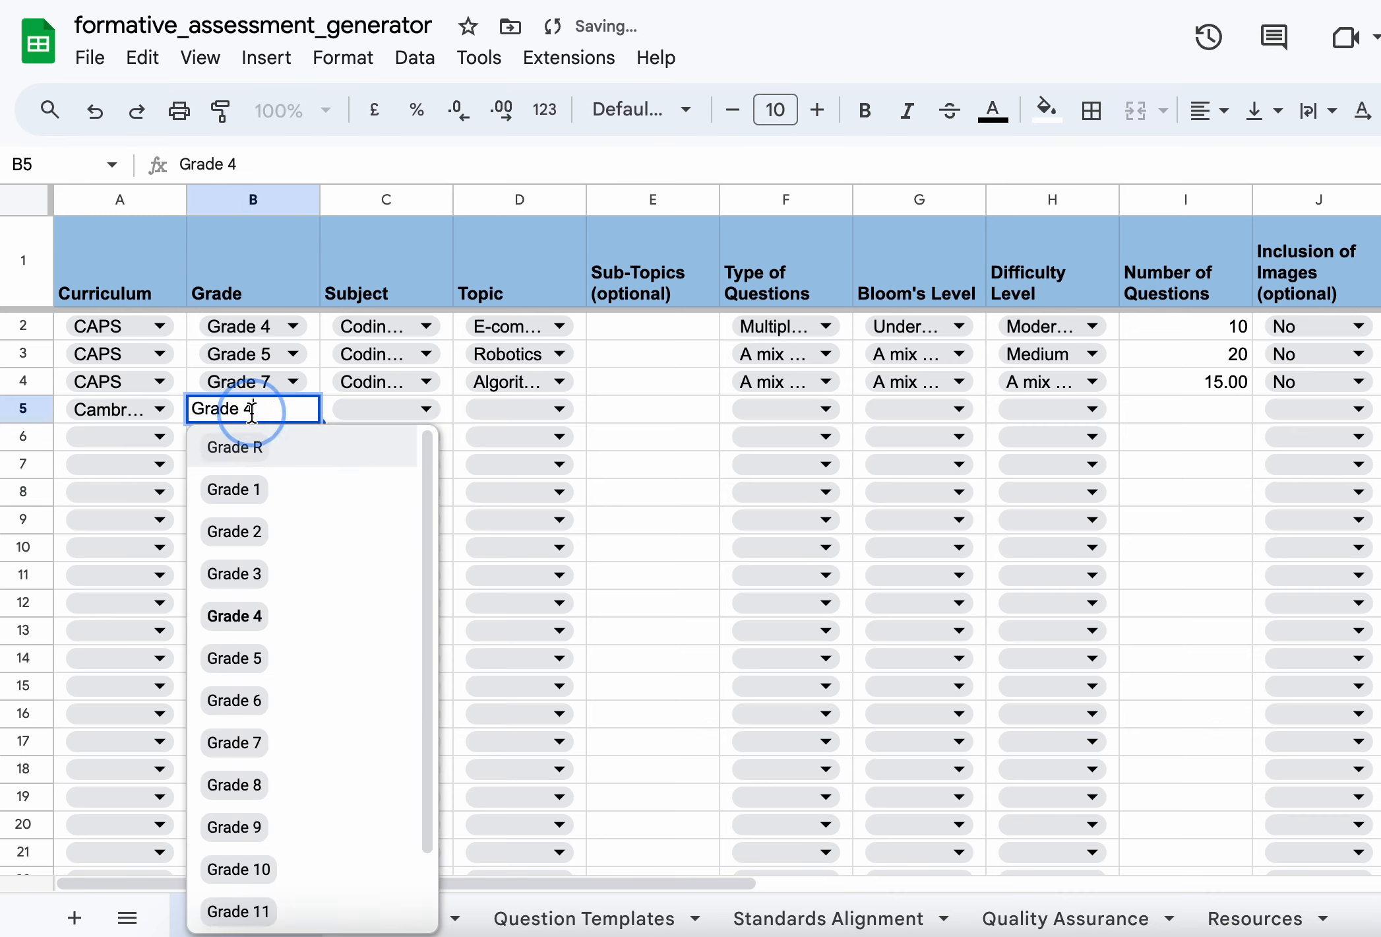
click(299, 783)
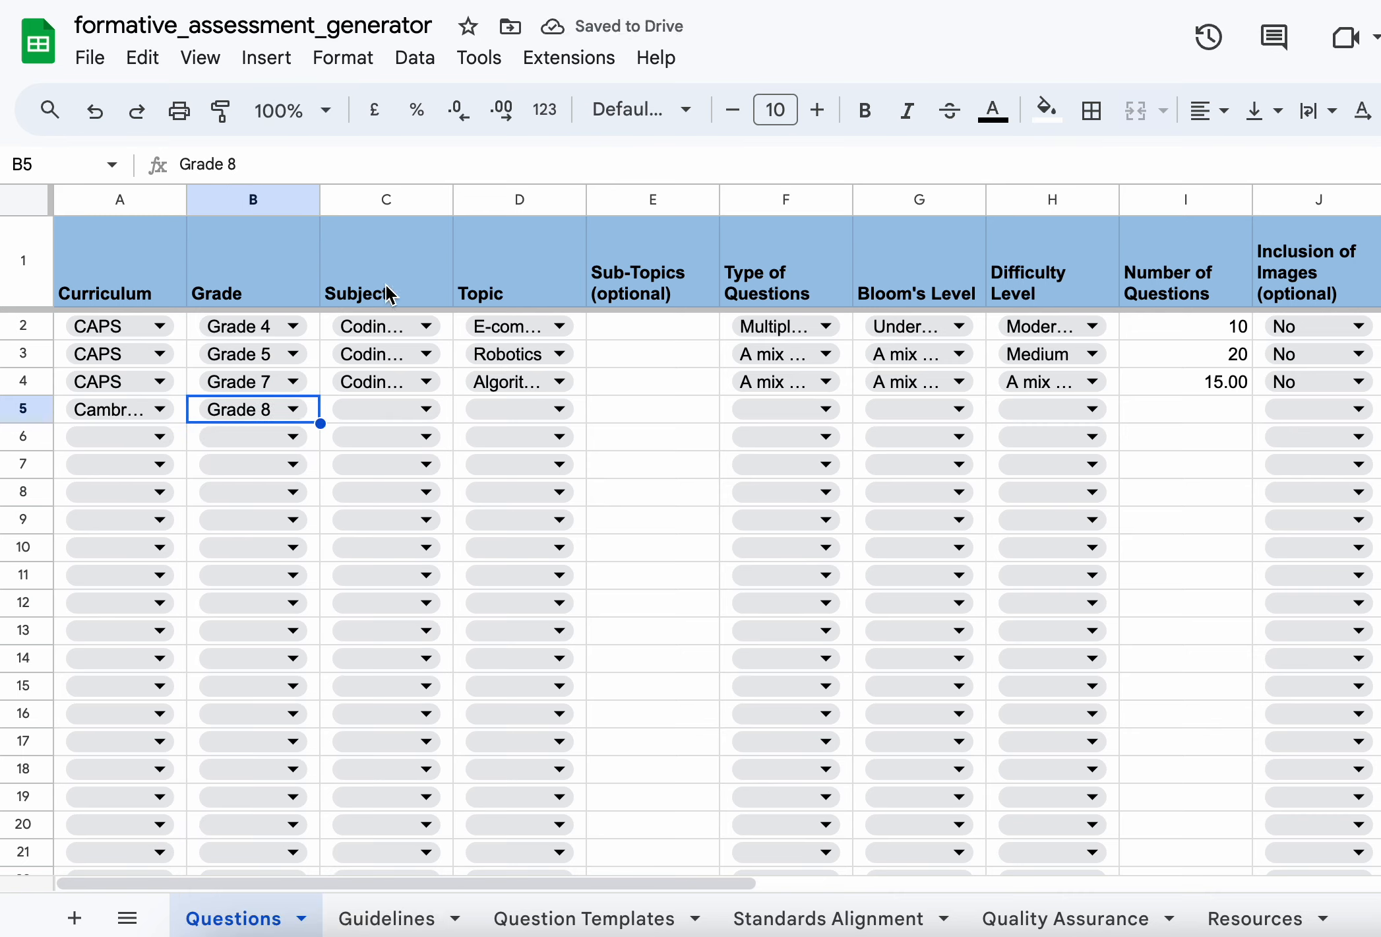
- Set row 5's subject to Coding & Robotics and its topic to Applications, leaving the optional sub-topic blank
click(422, 414)
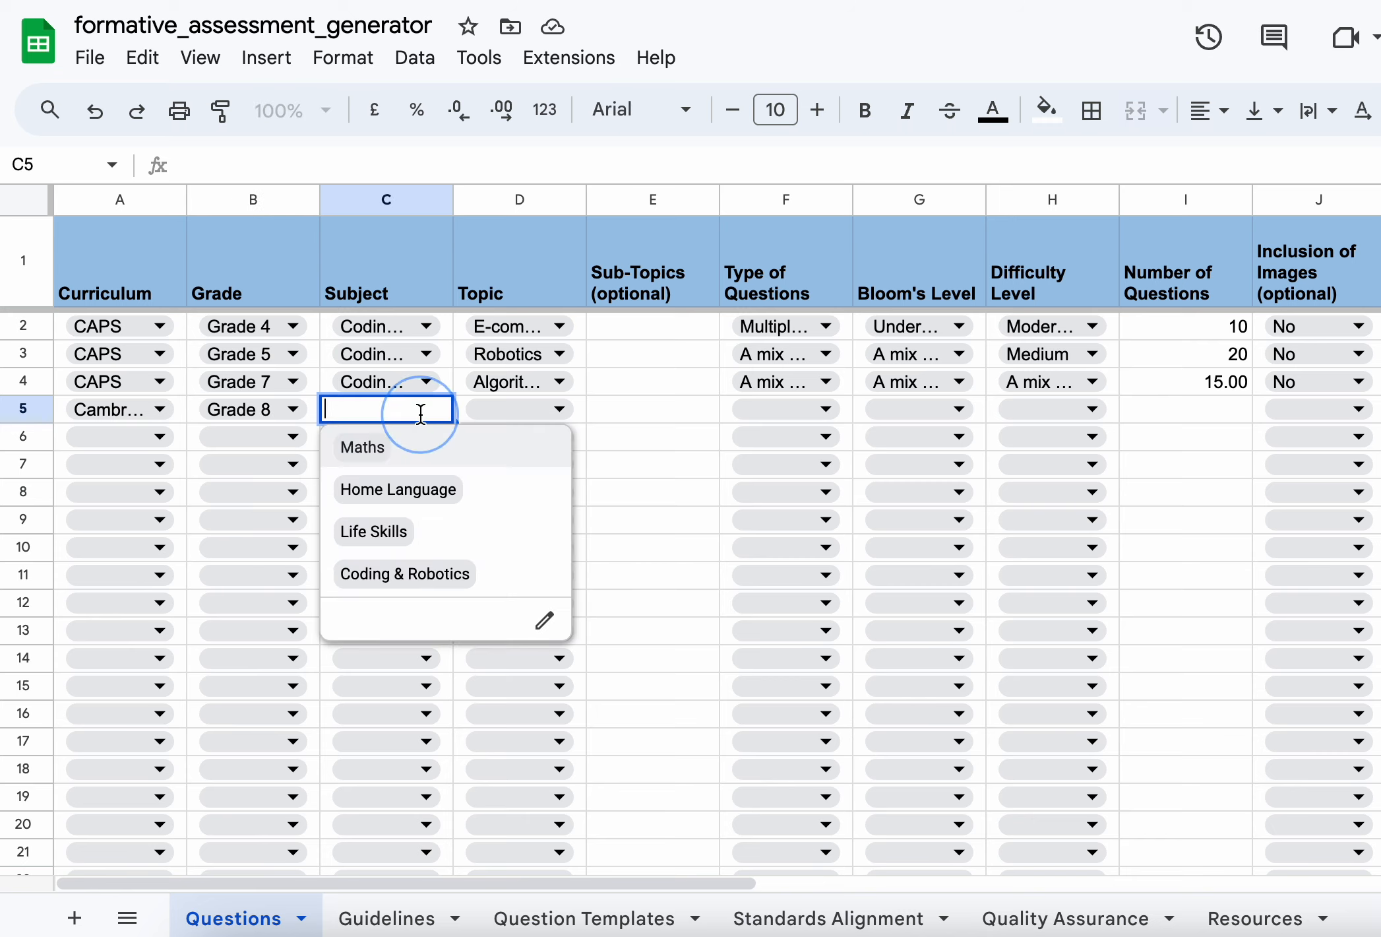
click(396, 574)
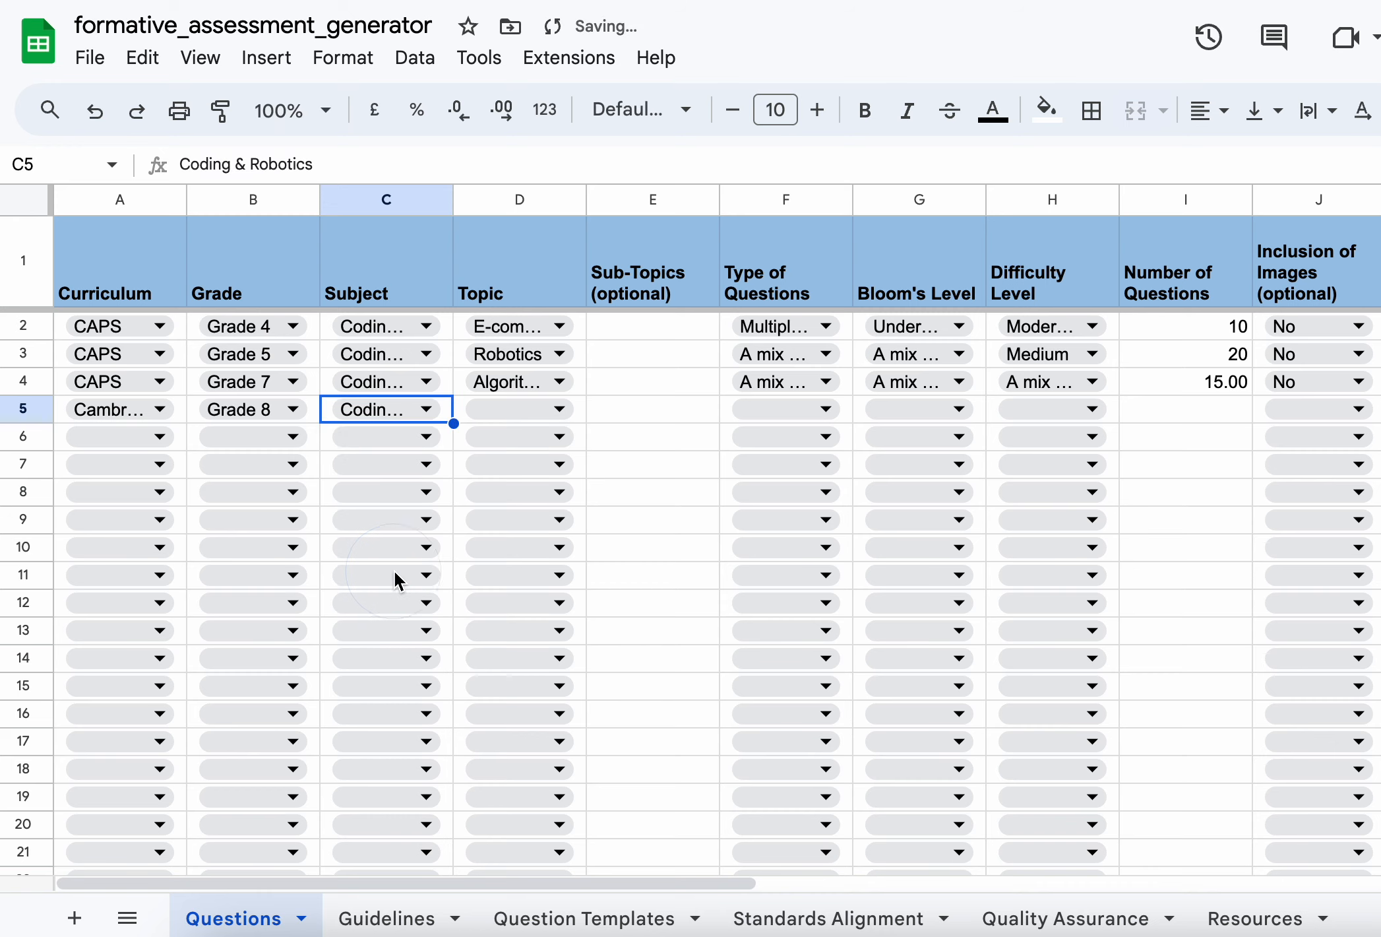
click(525, 407)
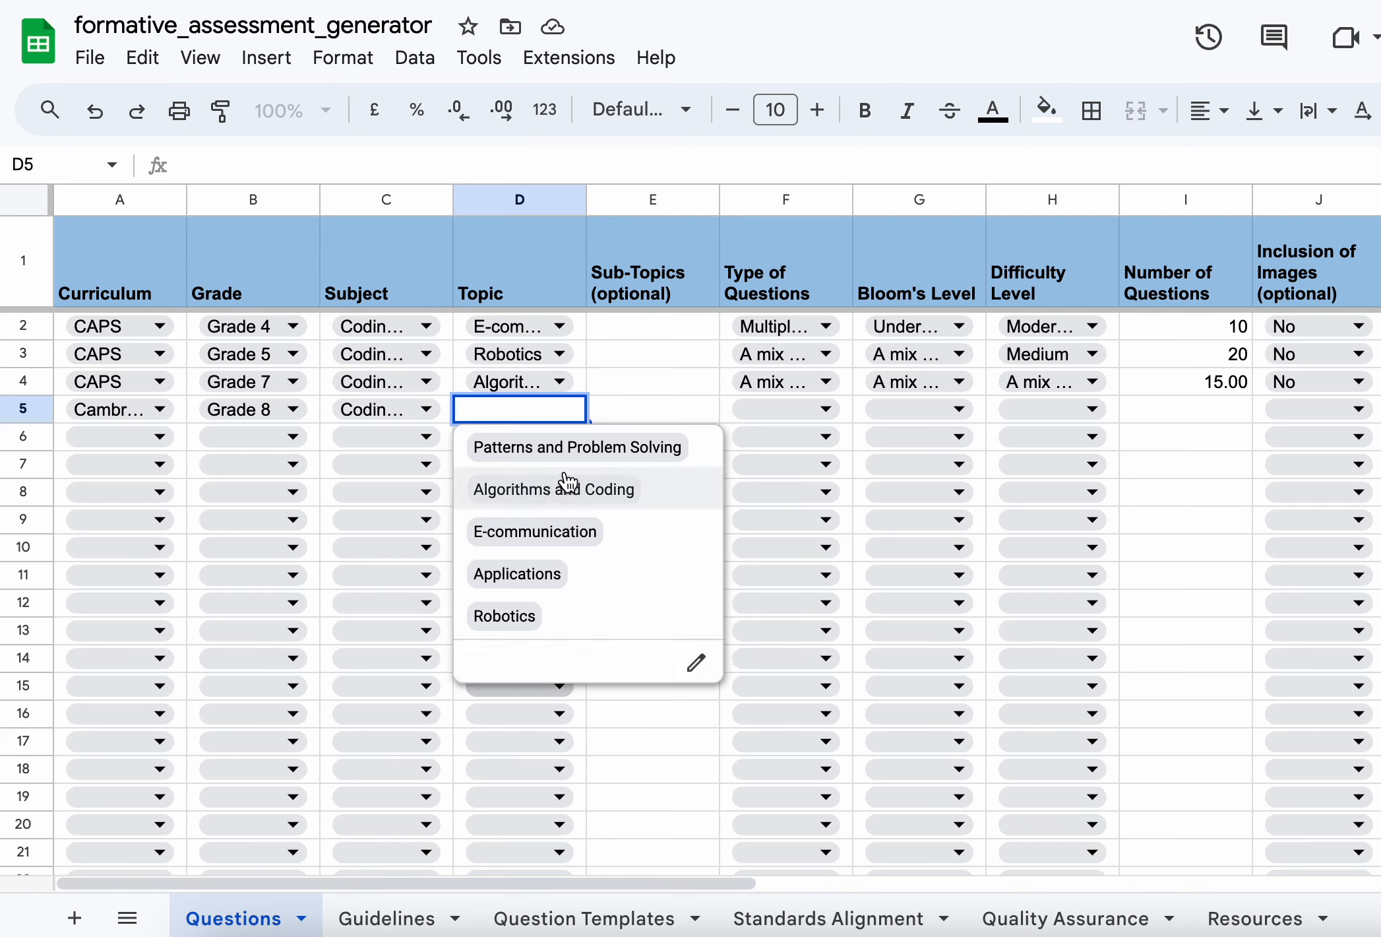
click(568, 583)
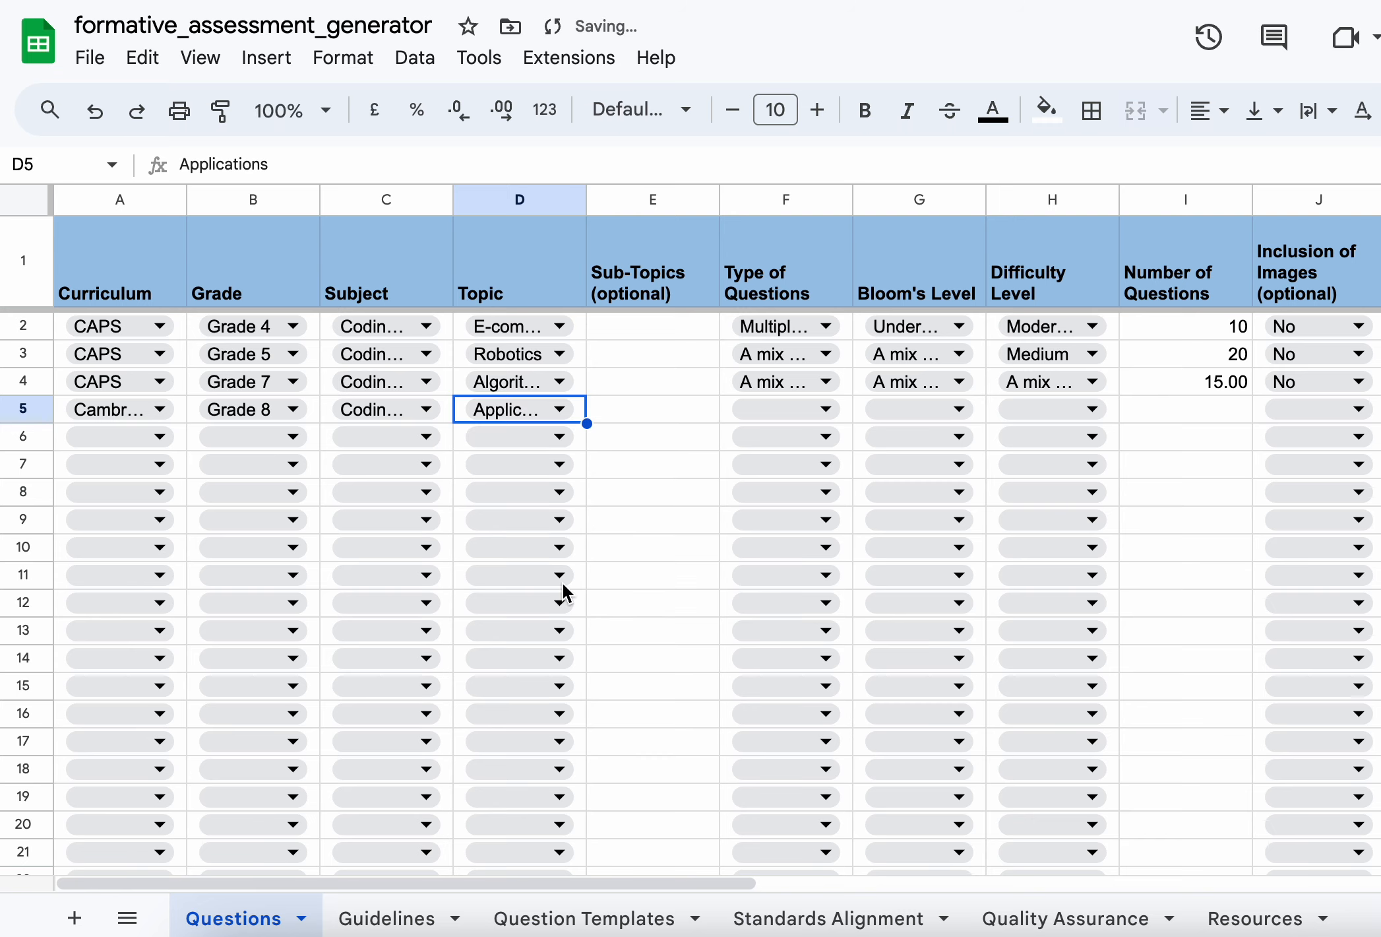
click(623, 410)
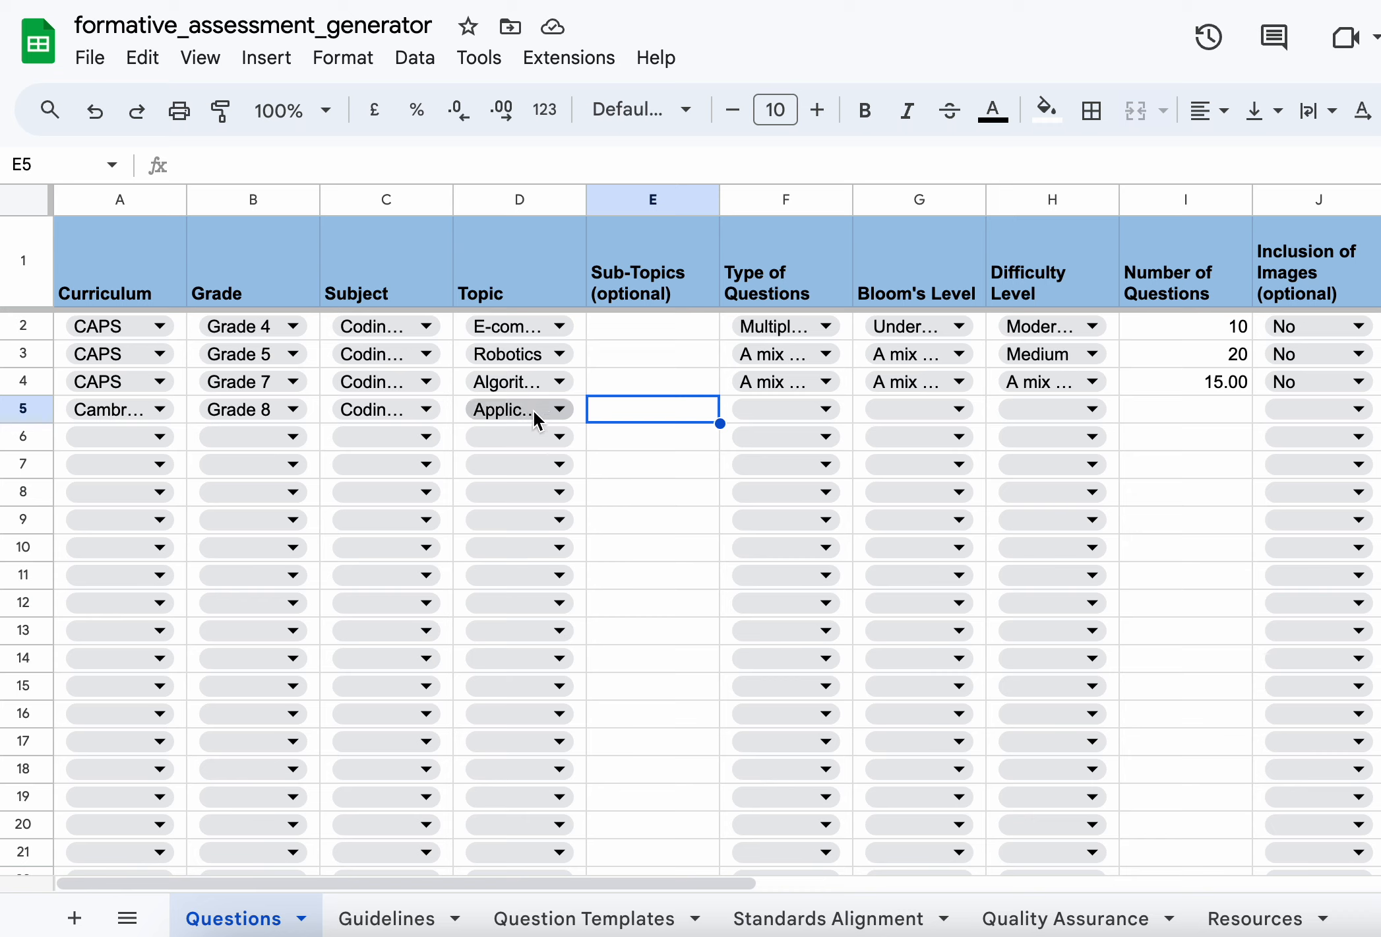
- Set row 5's question type to Short Answer and its Bloom's level to "A mix of Analyzing, Evaluating and Creating"
click(765, 401)
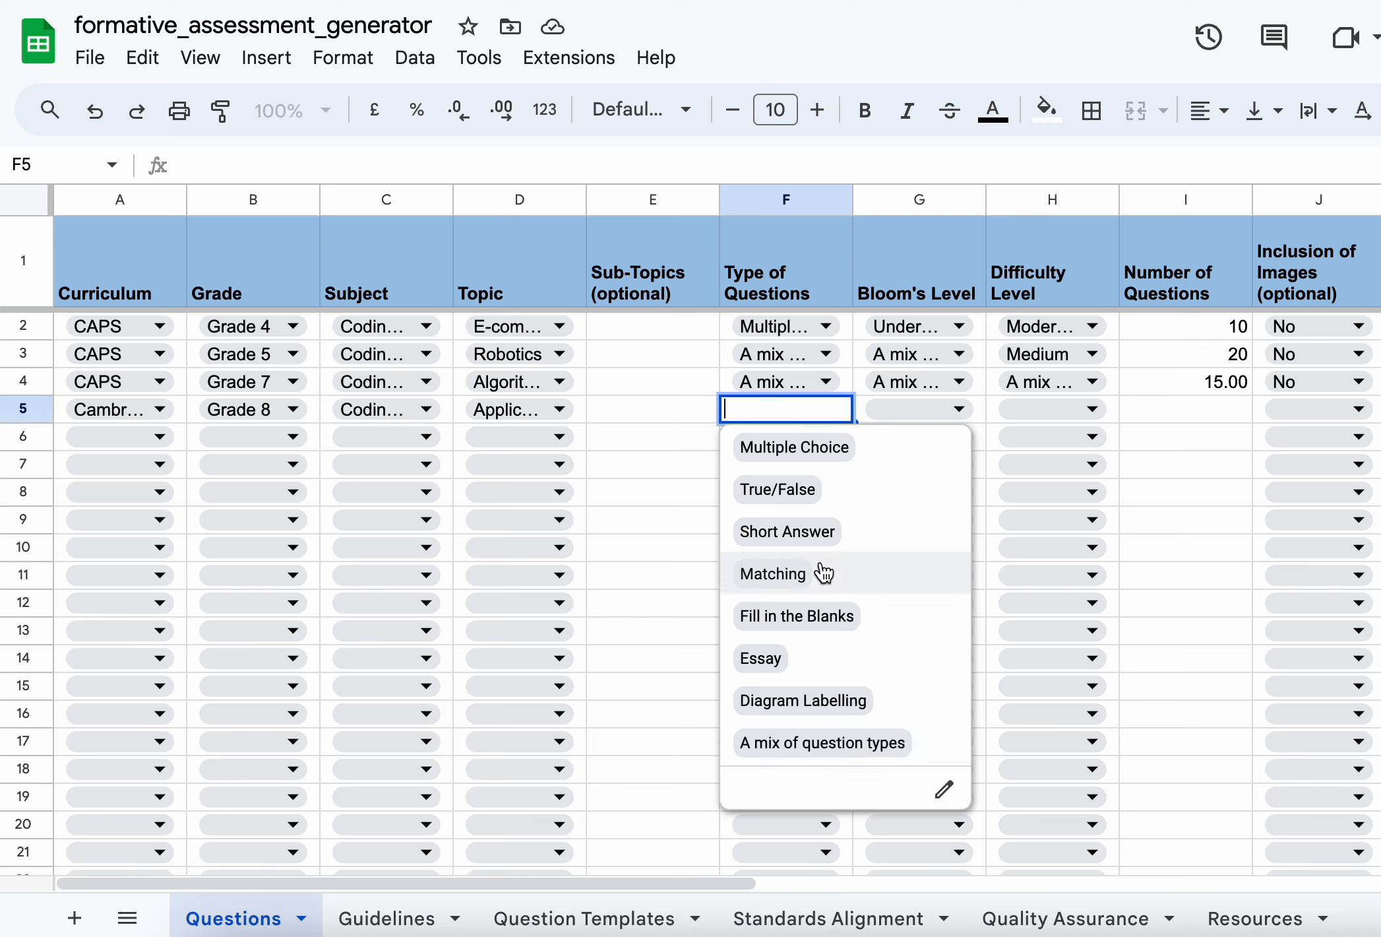
click(822, 532)
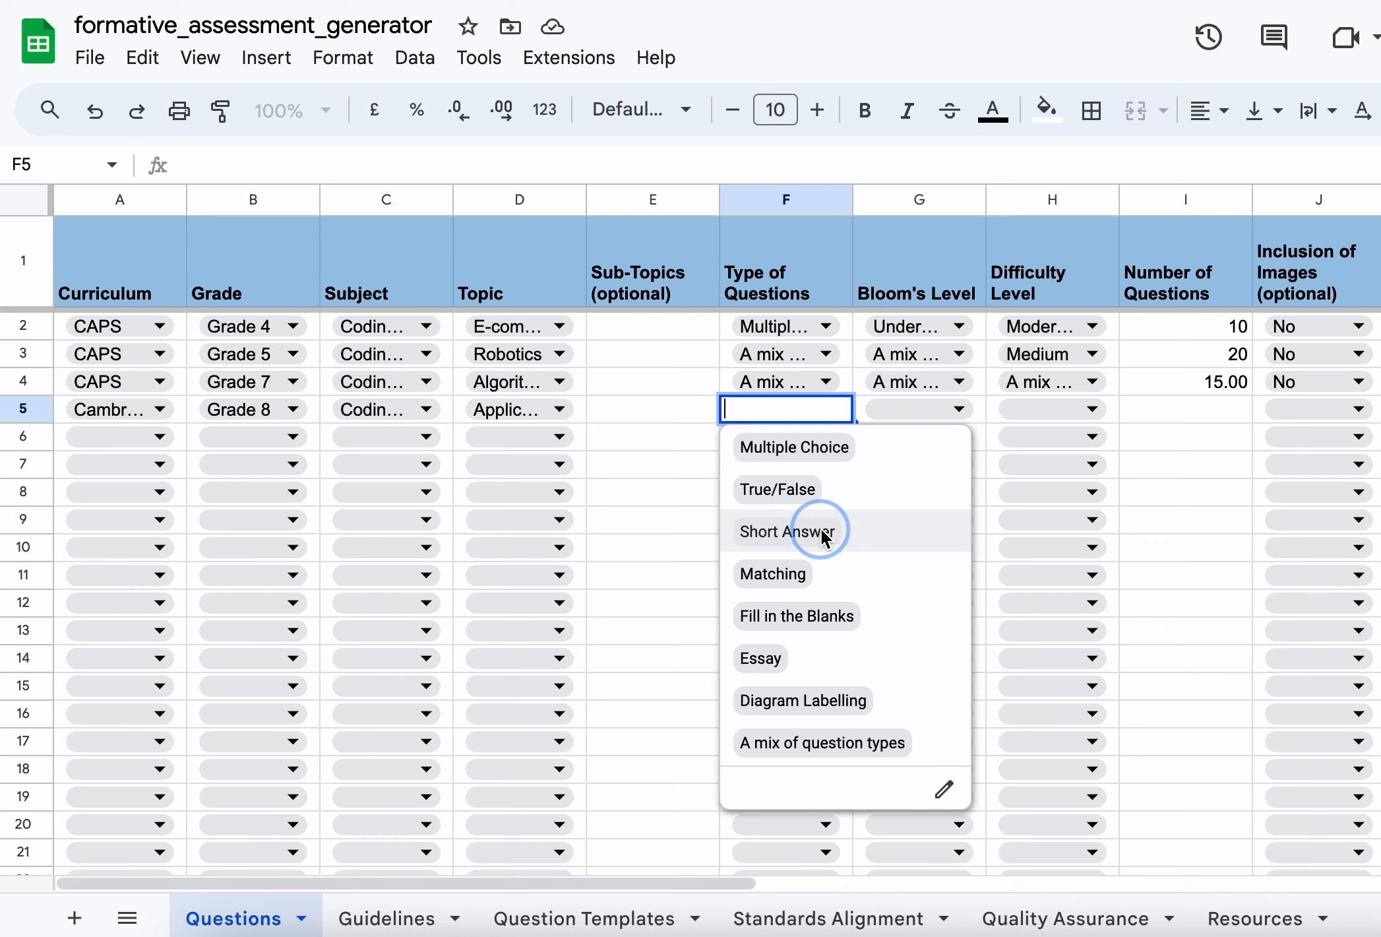
click(954, 404)
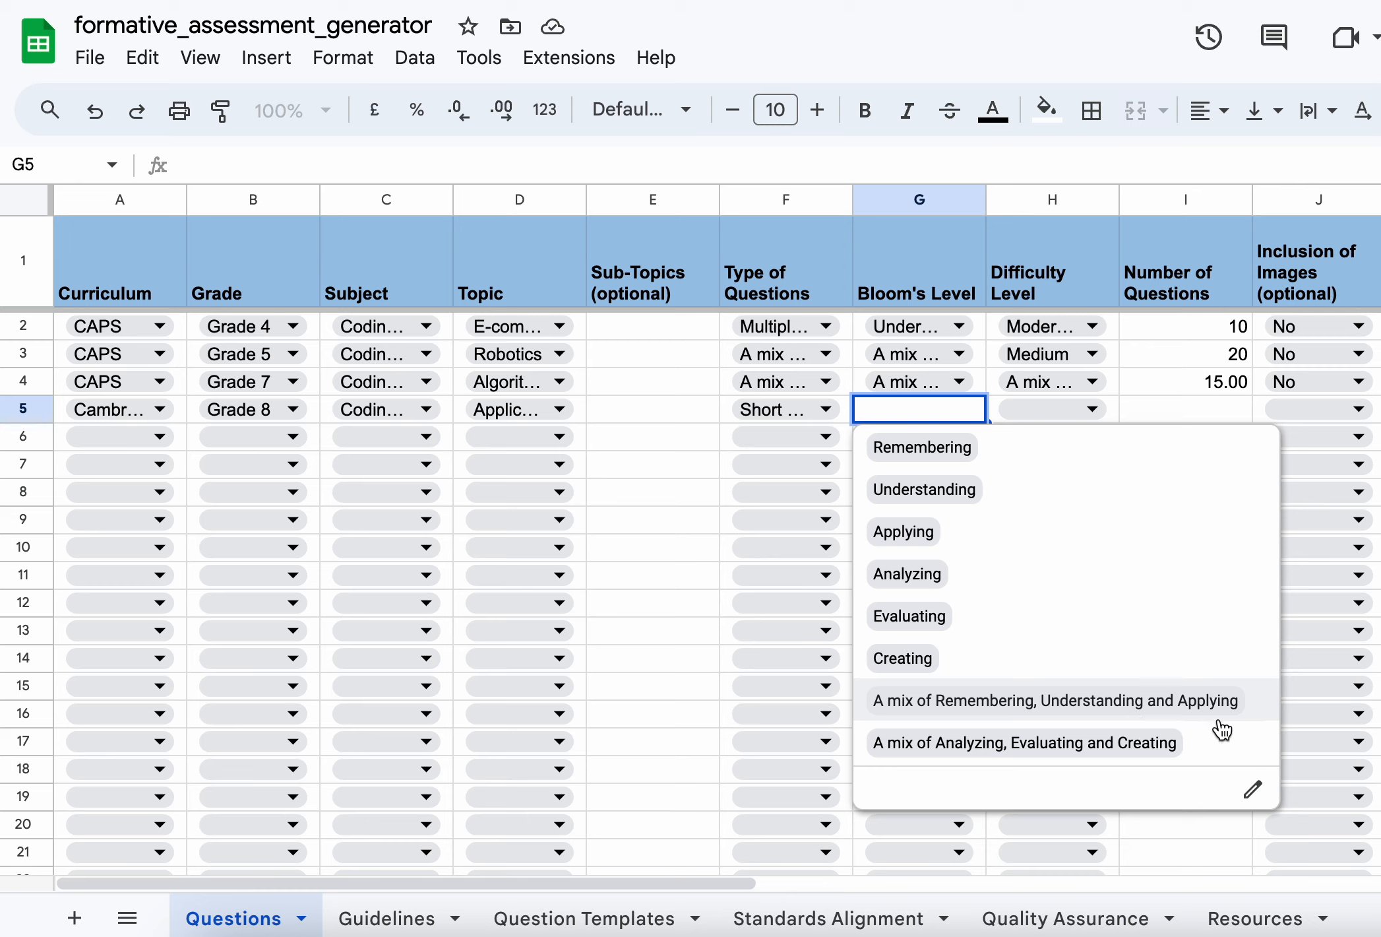
click(1095, 744)
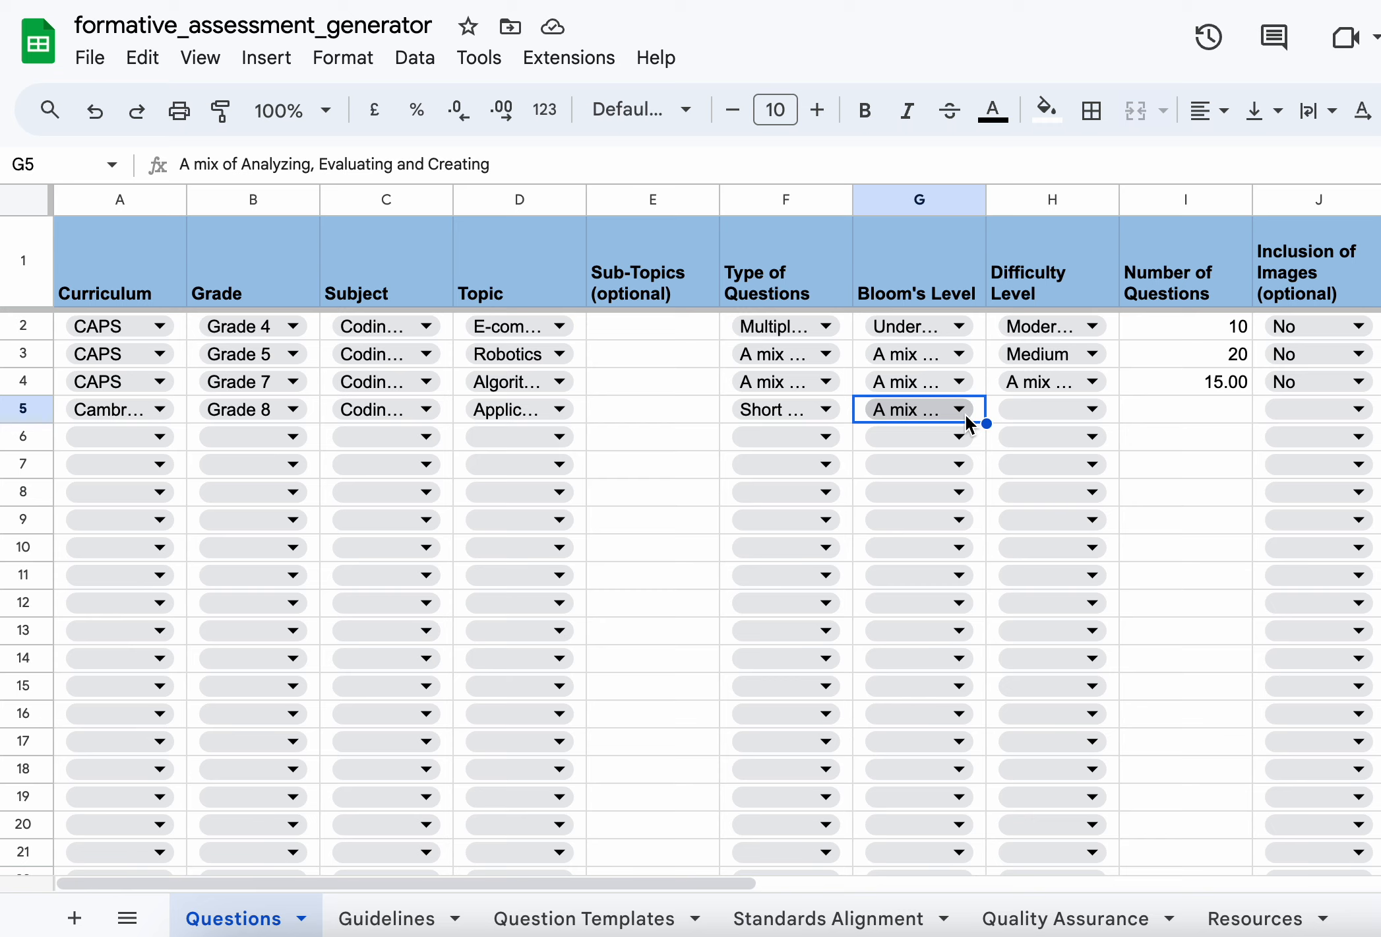
- Set row 5's difficulty to "A mix of difficulty level" and its number of questions to 10
click(1090, 410)
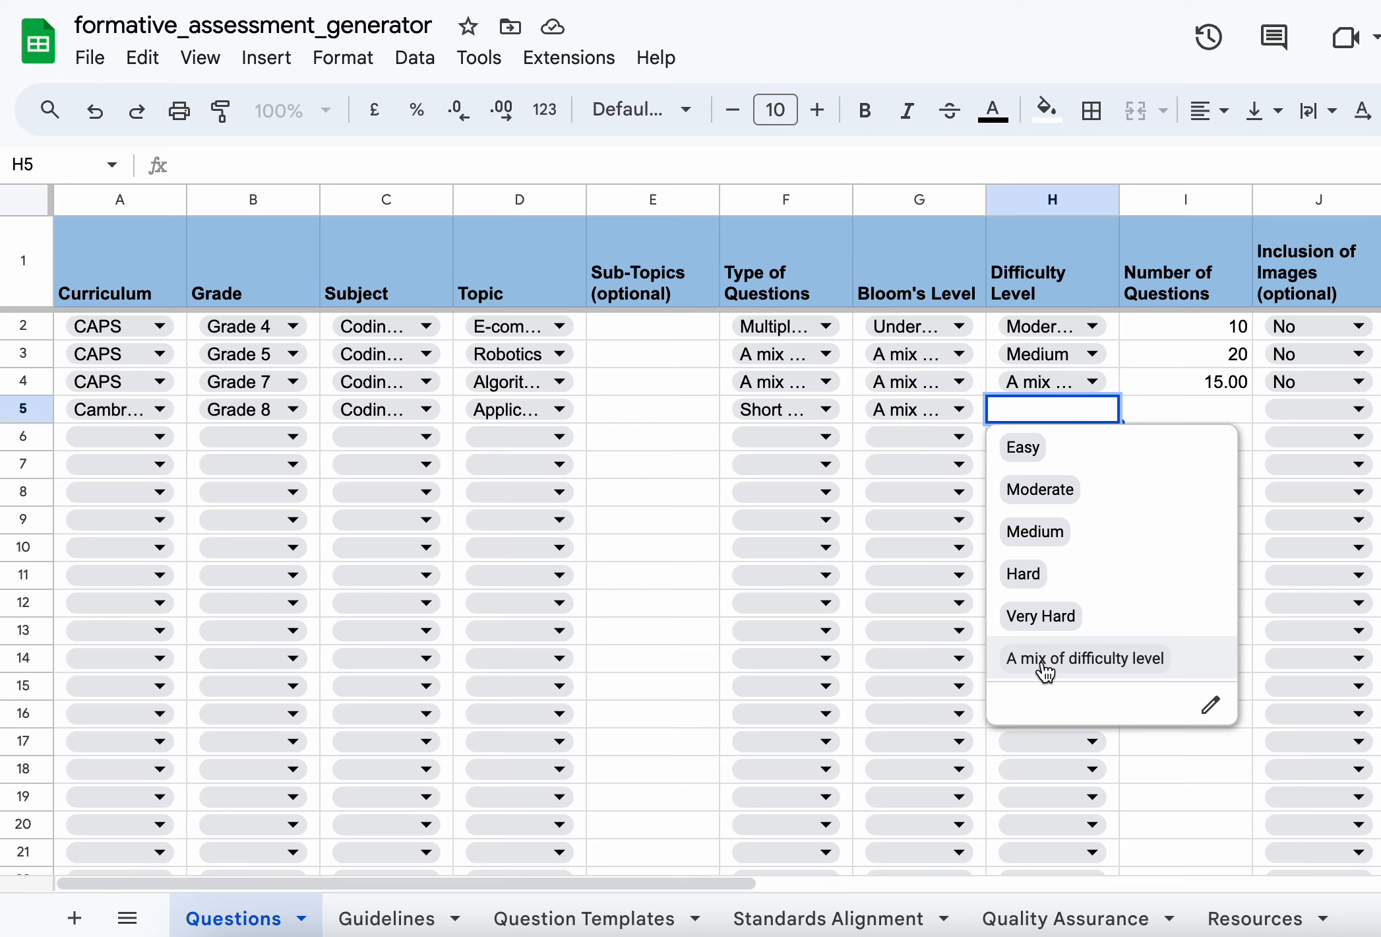
click(1140, 656)
click(1219, 407)
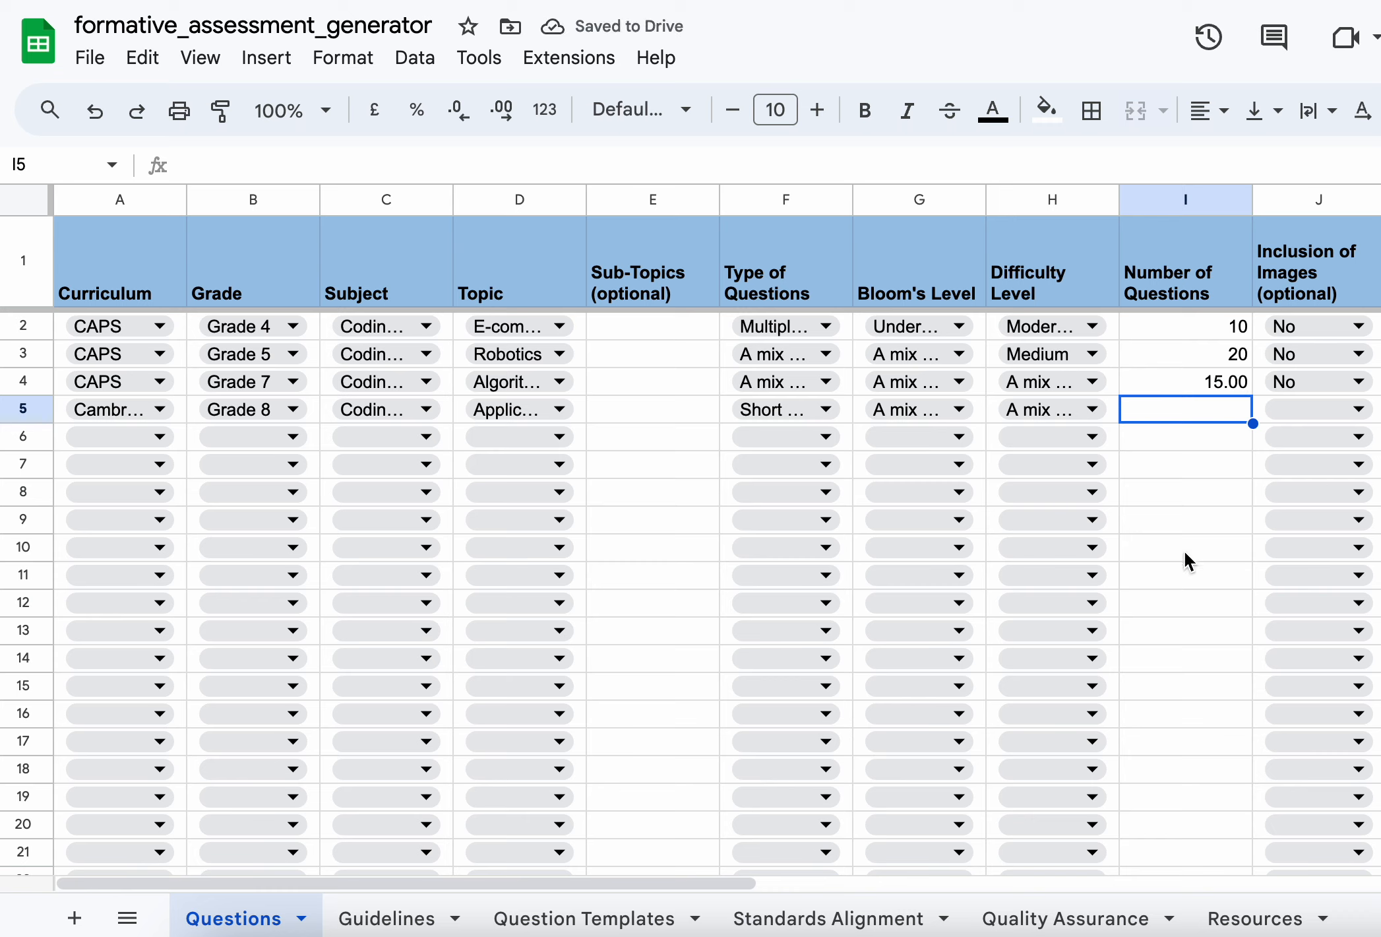
text(10)
key(Return)
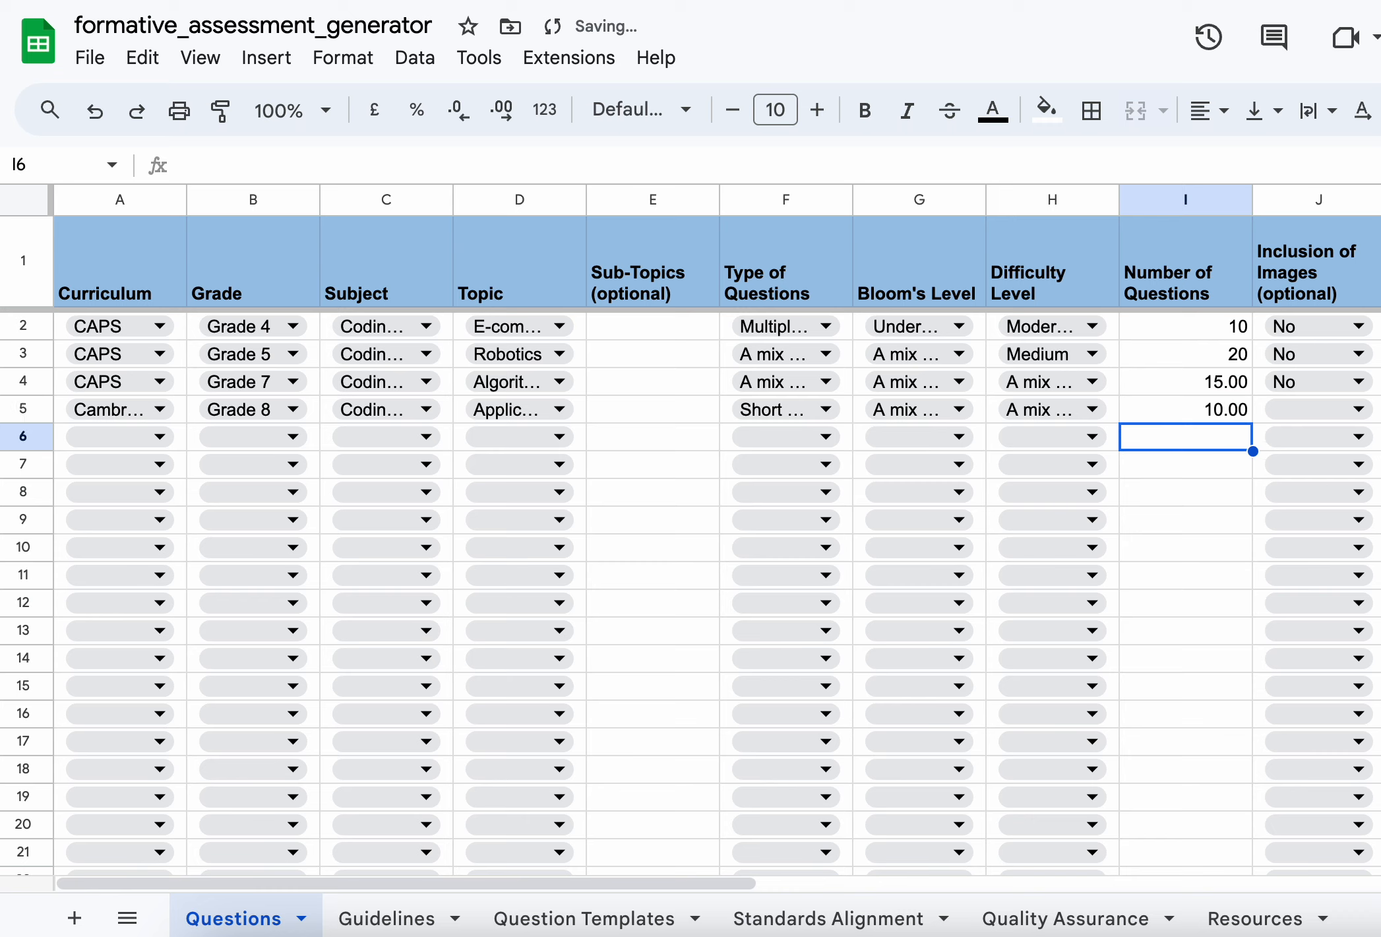
- Set row 5's inclusion of images to No and enter CAMBRIDGE as its alignment with standards
click(1309, 409)
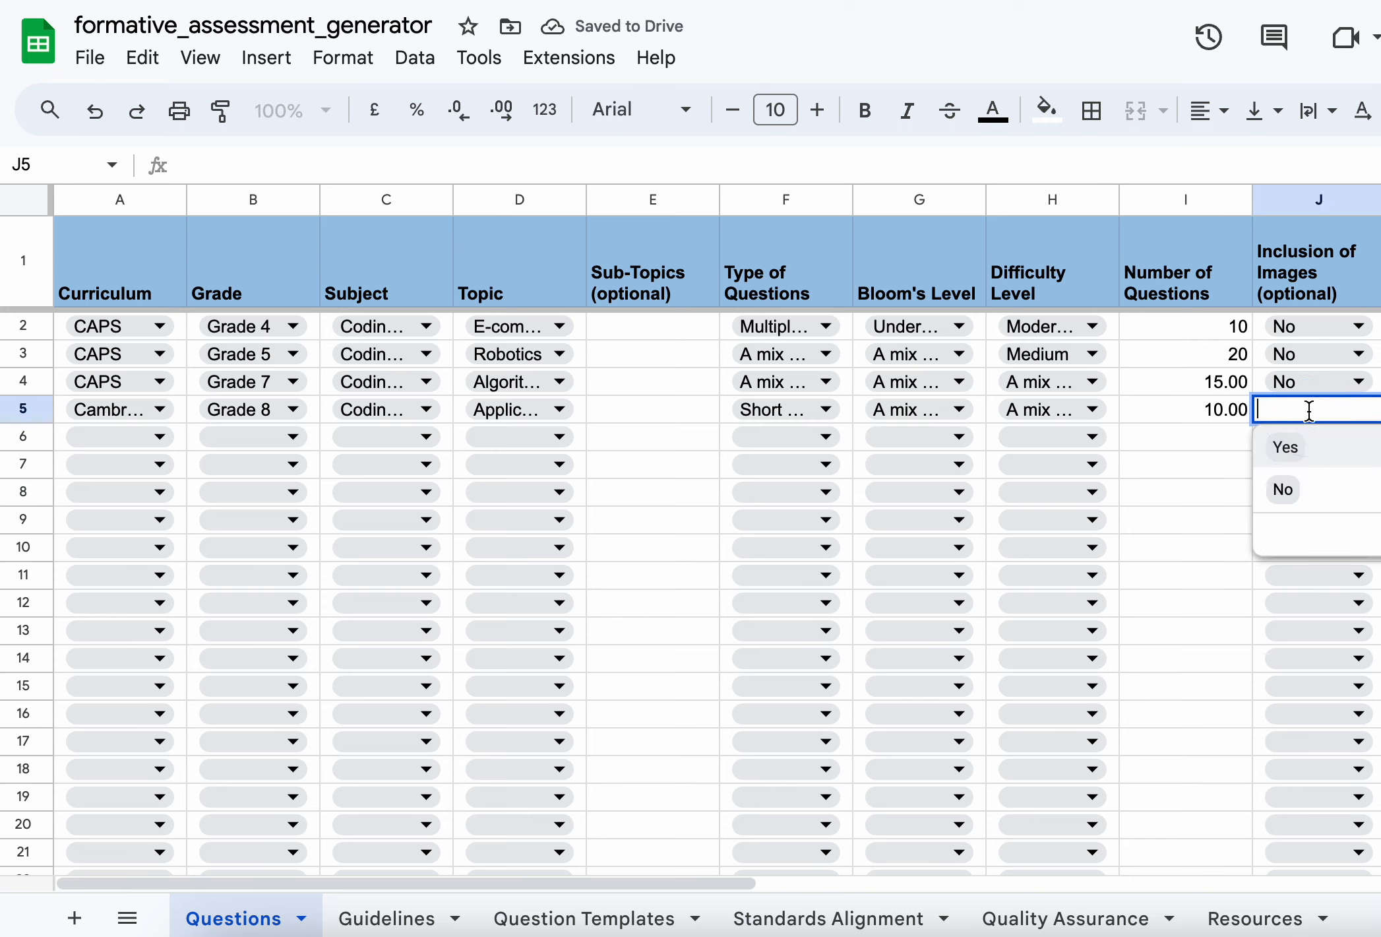
click(1297, 492)
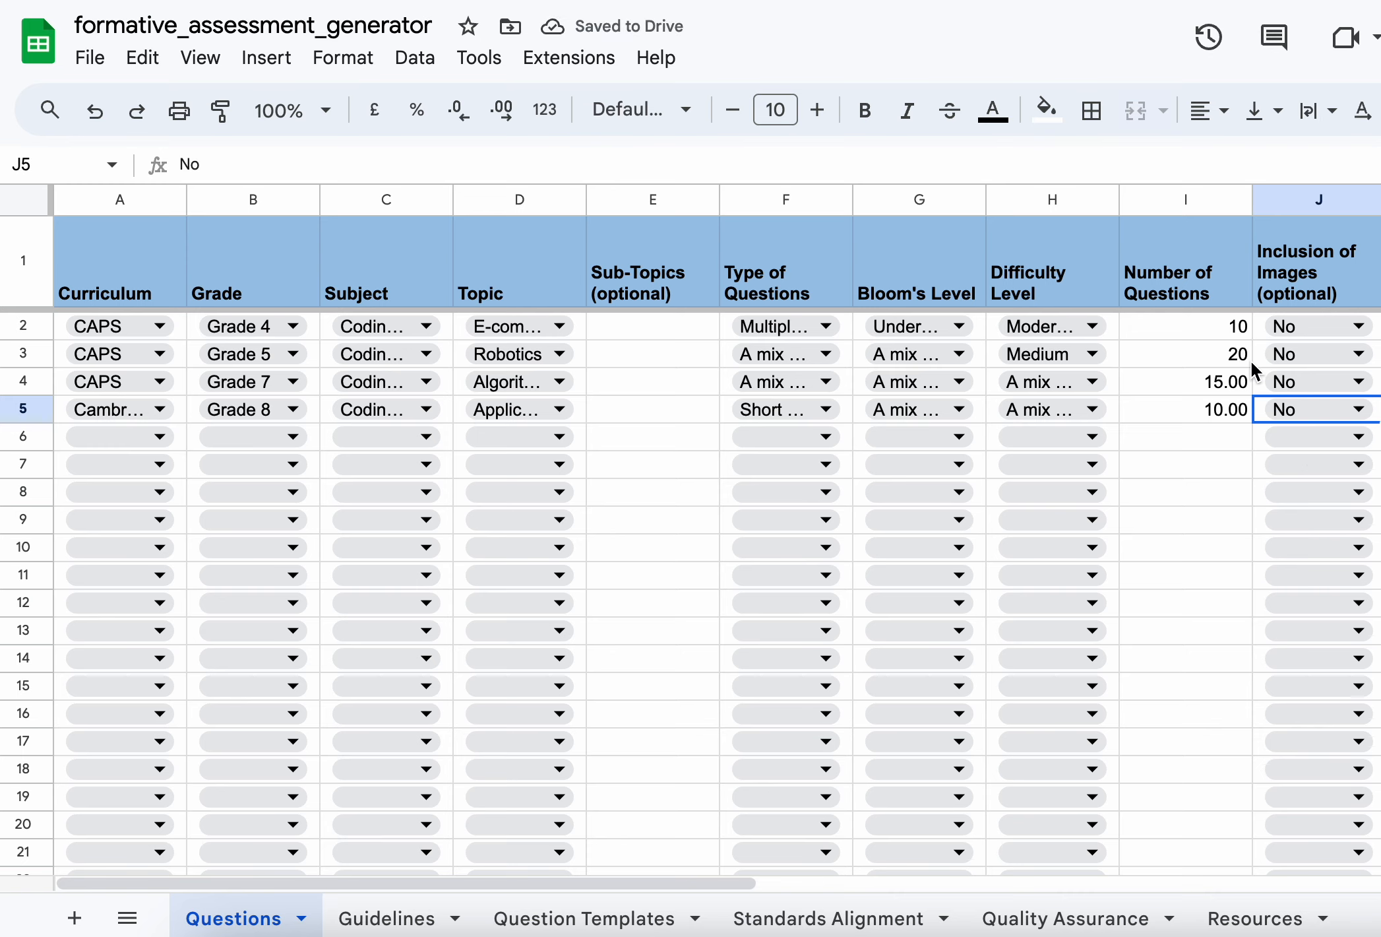
scroll(1301, 637, right, 4)
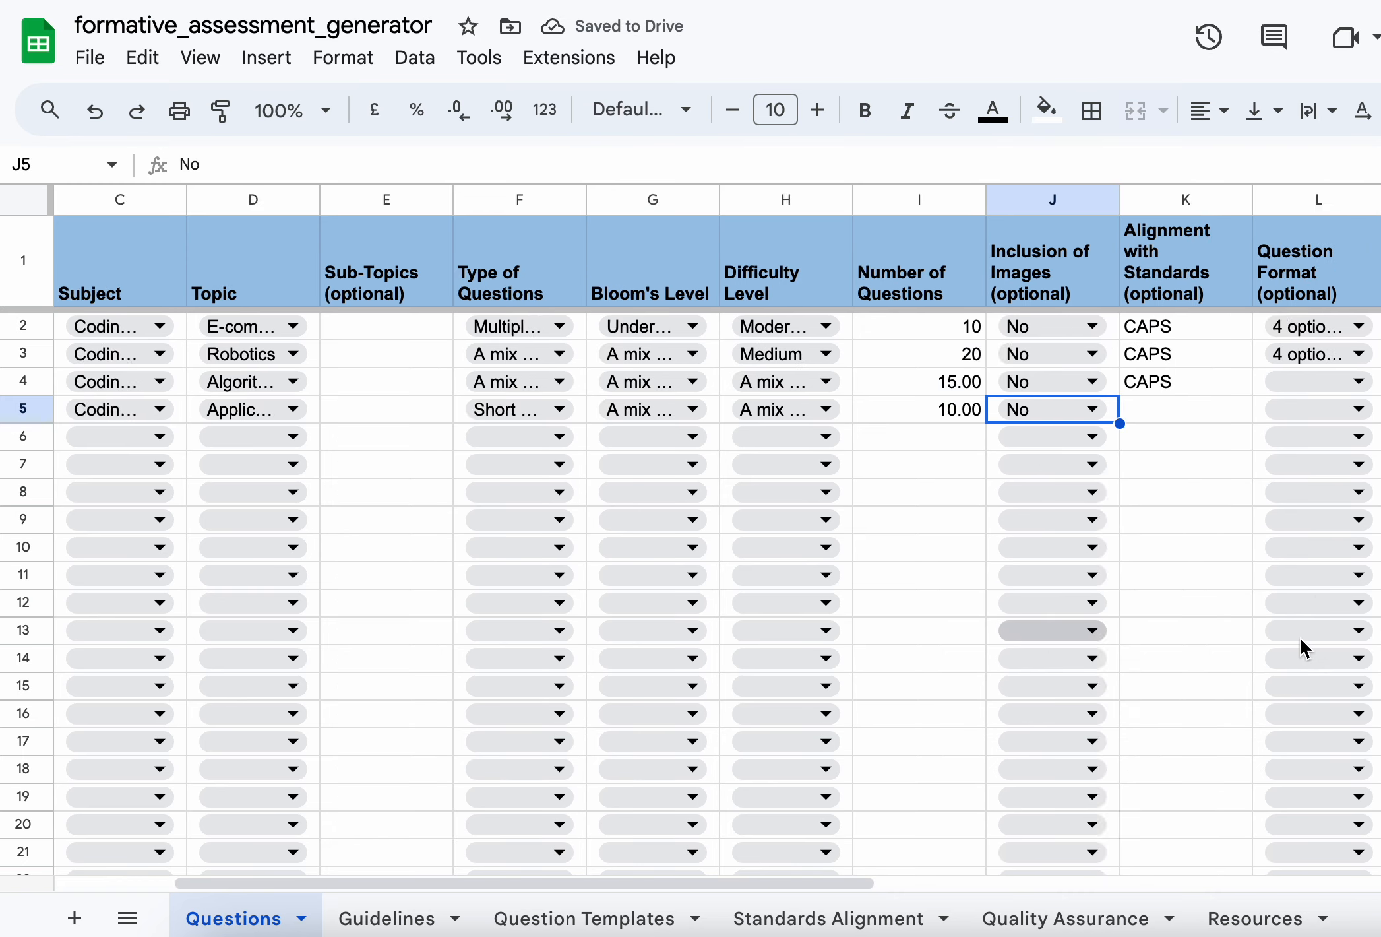
scroll(1300, 637, right, 4)
scroll(1300, 637, right, 2)
click(755, 405)
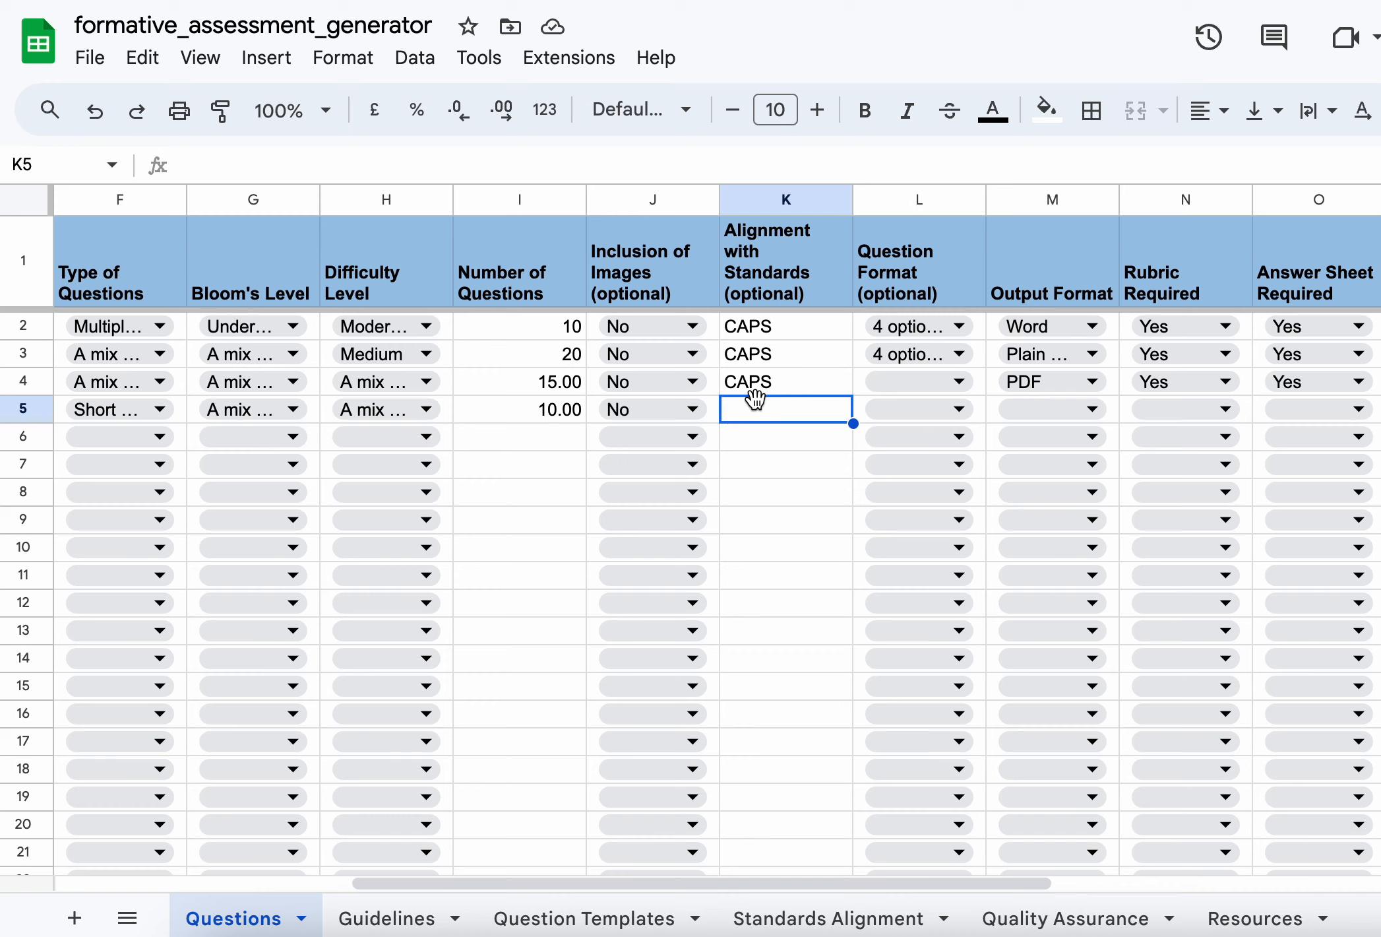
text(CAMBRID)
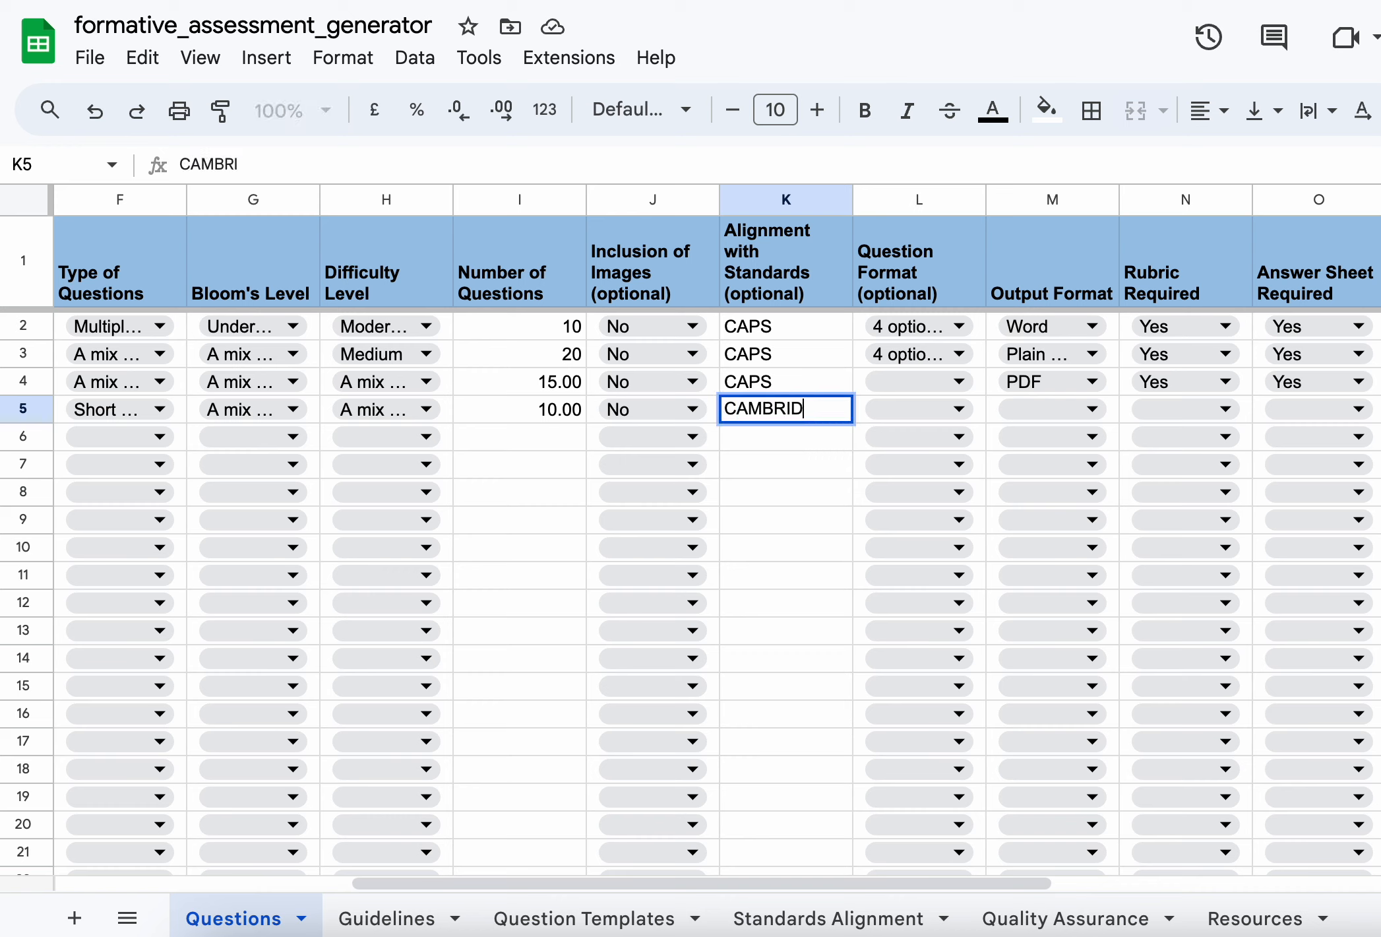
text(GE)
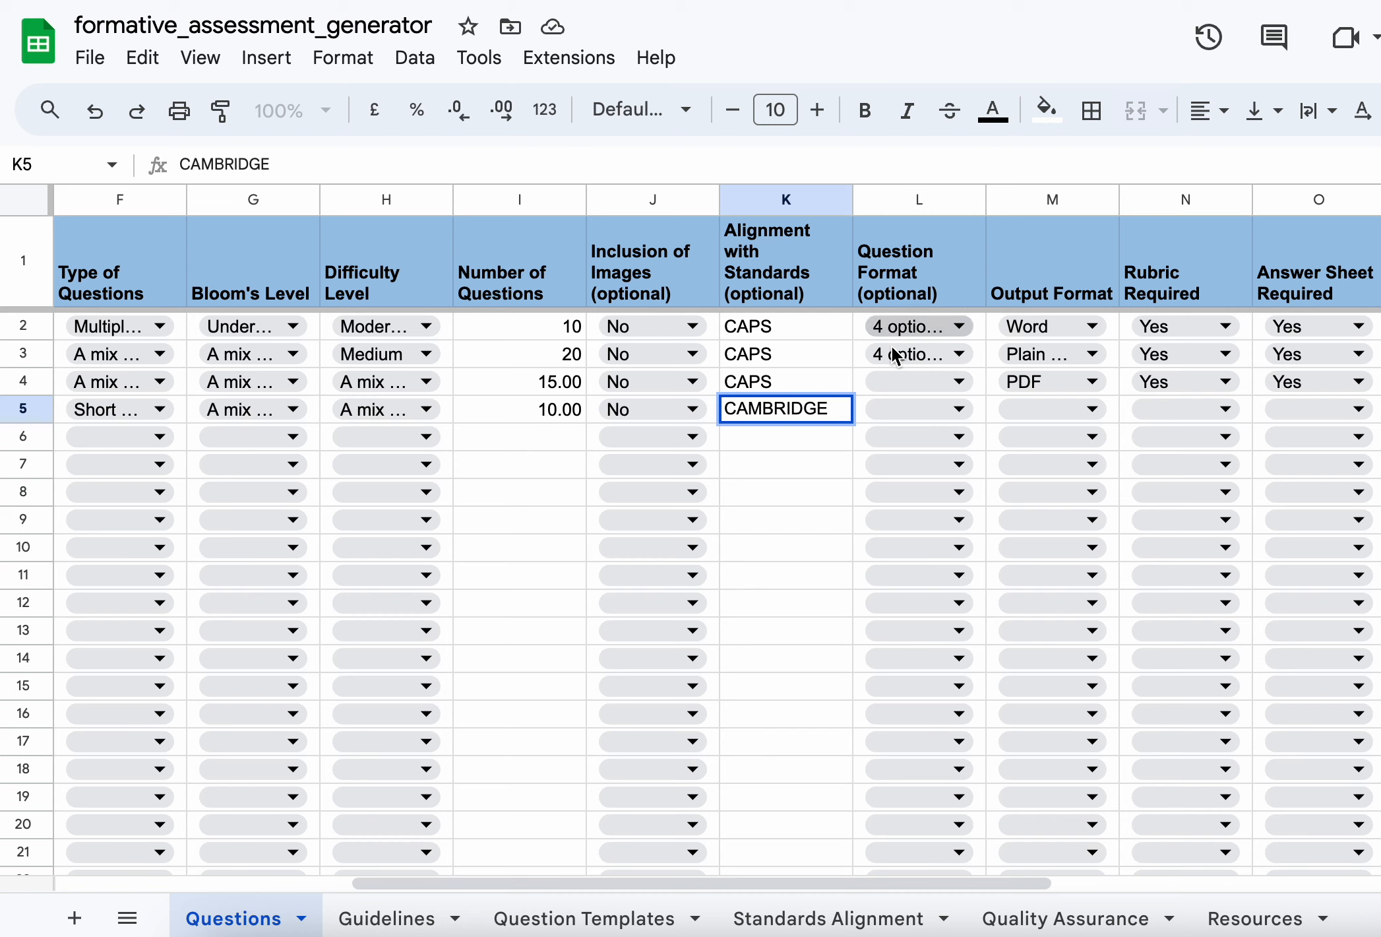
- Set row 5's question format to "4 options for Multiple Choice" and its output format to Plain Text
click(916, 404)
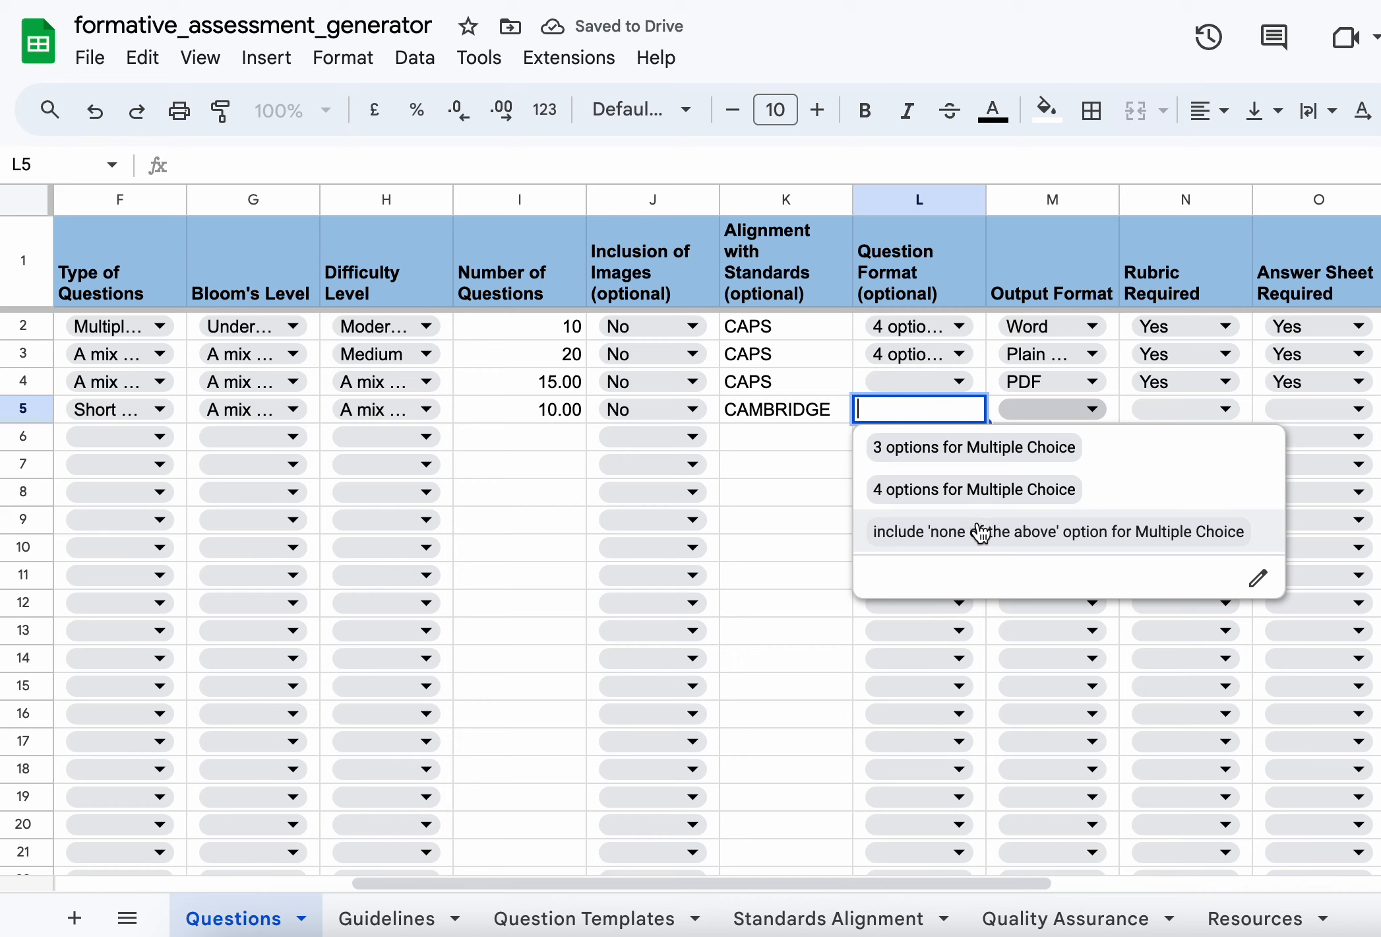
click(1024, 488)
click(1041, 404)
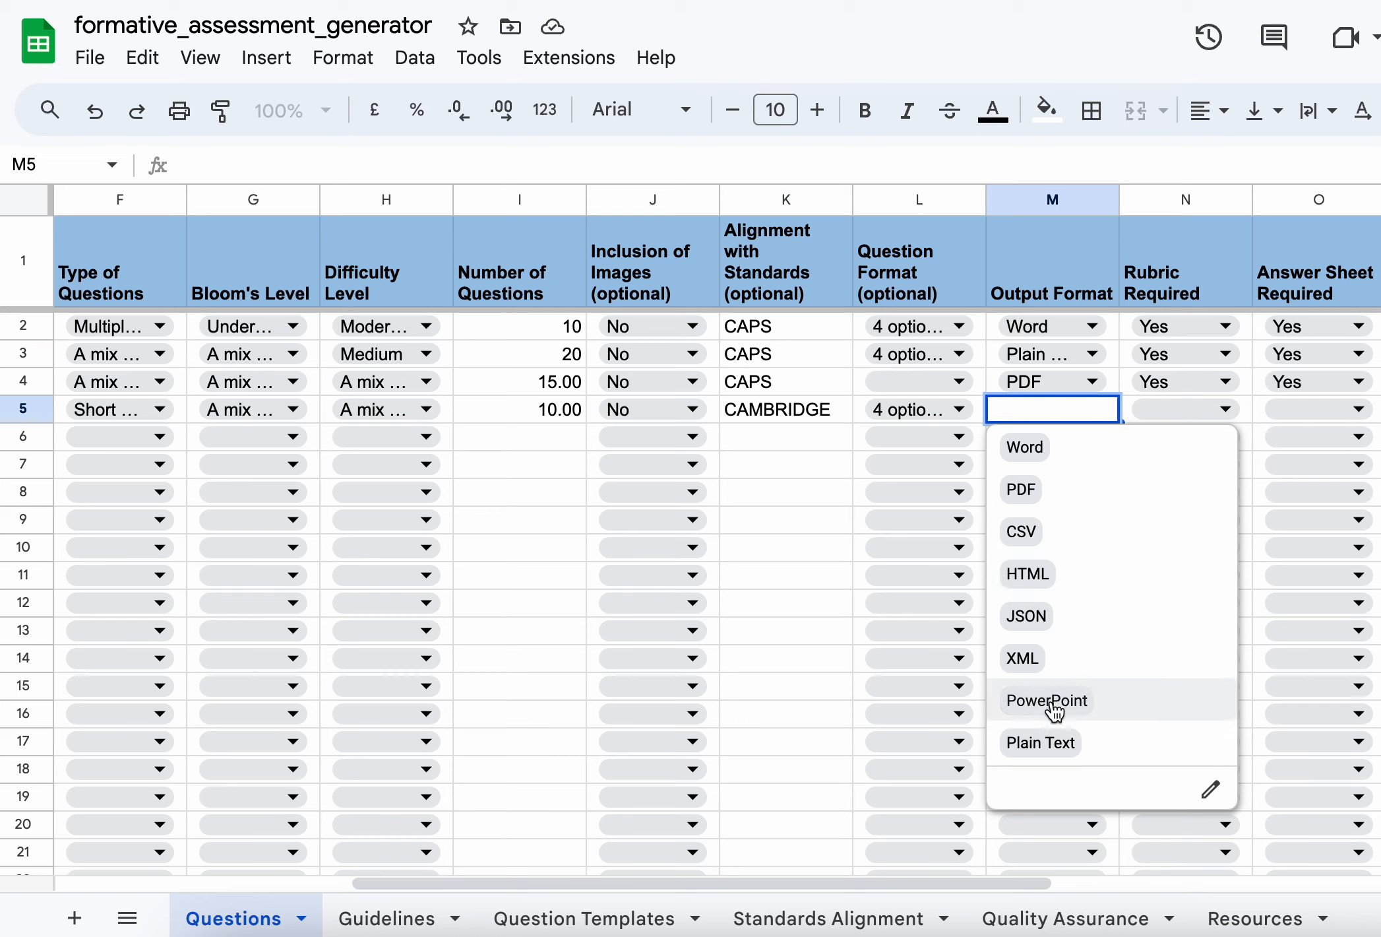
click(1084, 752)
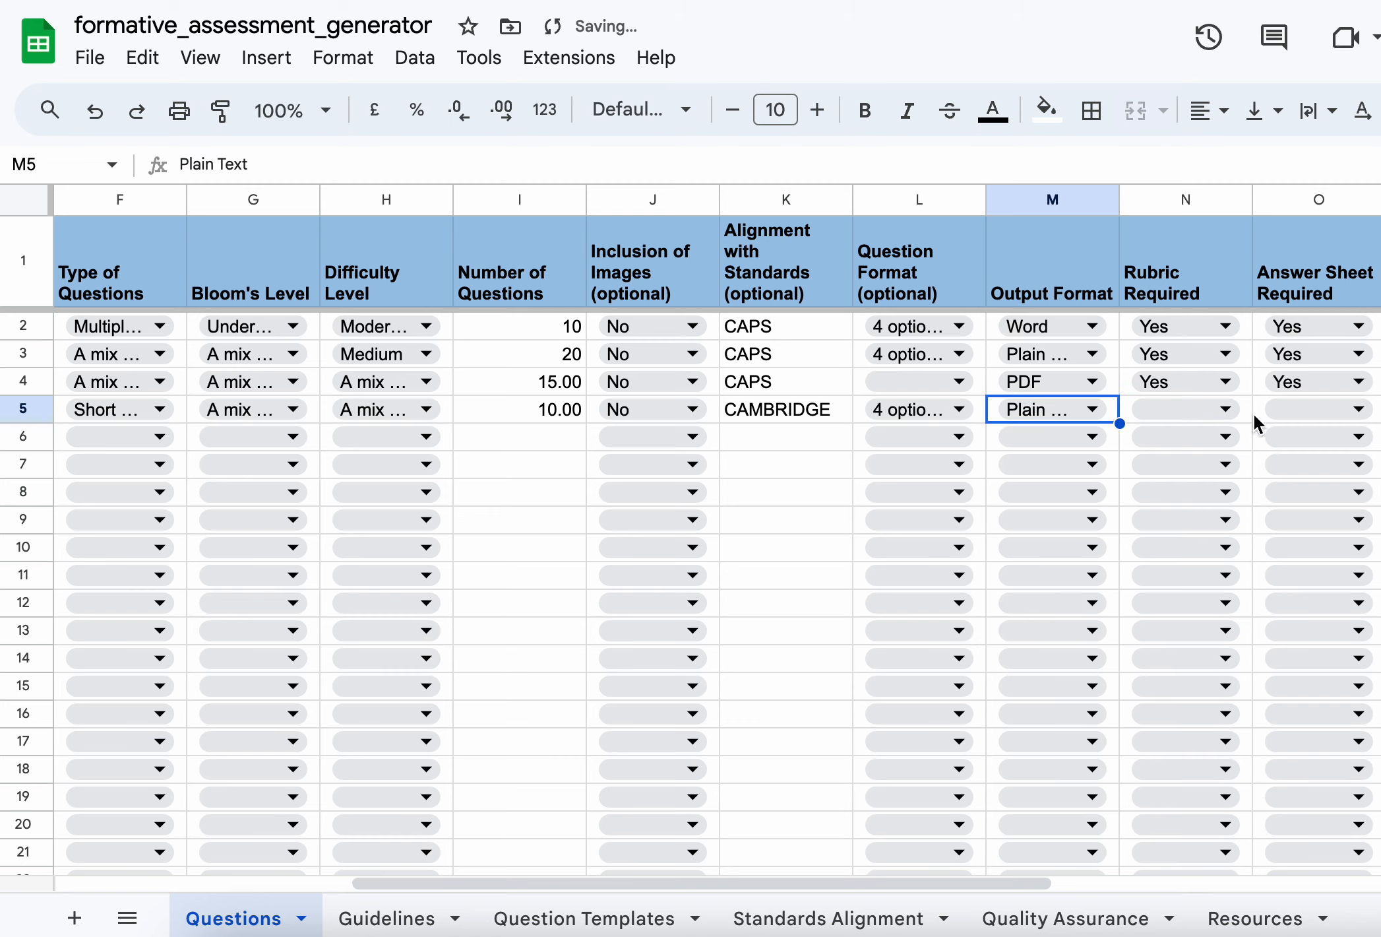
- Set row 5's rubric requirement to No and its answer sheet requirement to Yes
click(1184, 402)
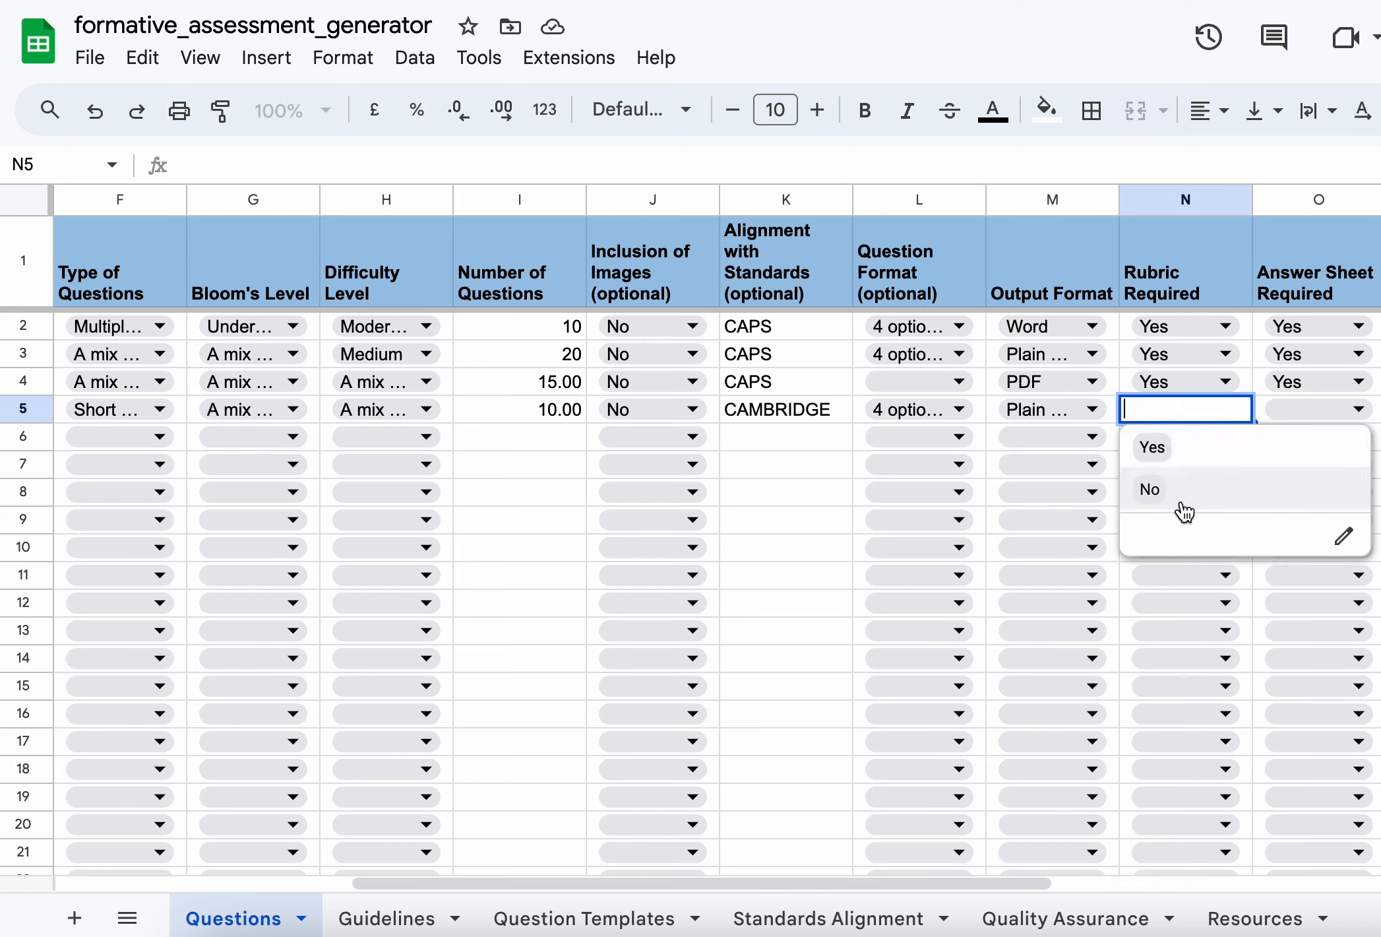
click(1185, 485)
click(1306, 407)
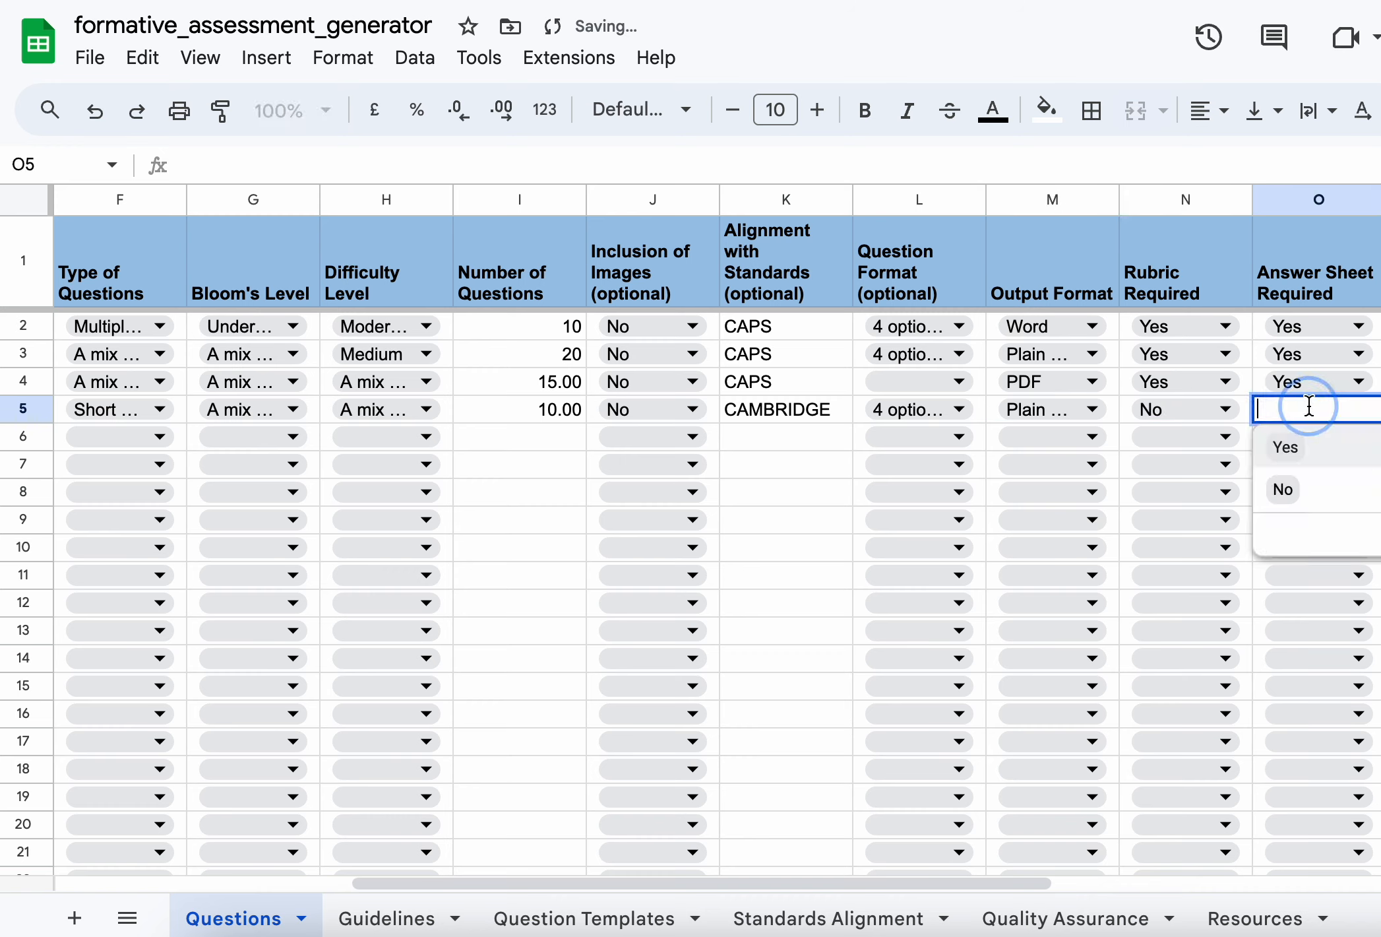
click(1319, 452)
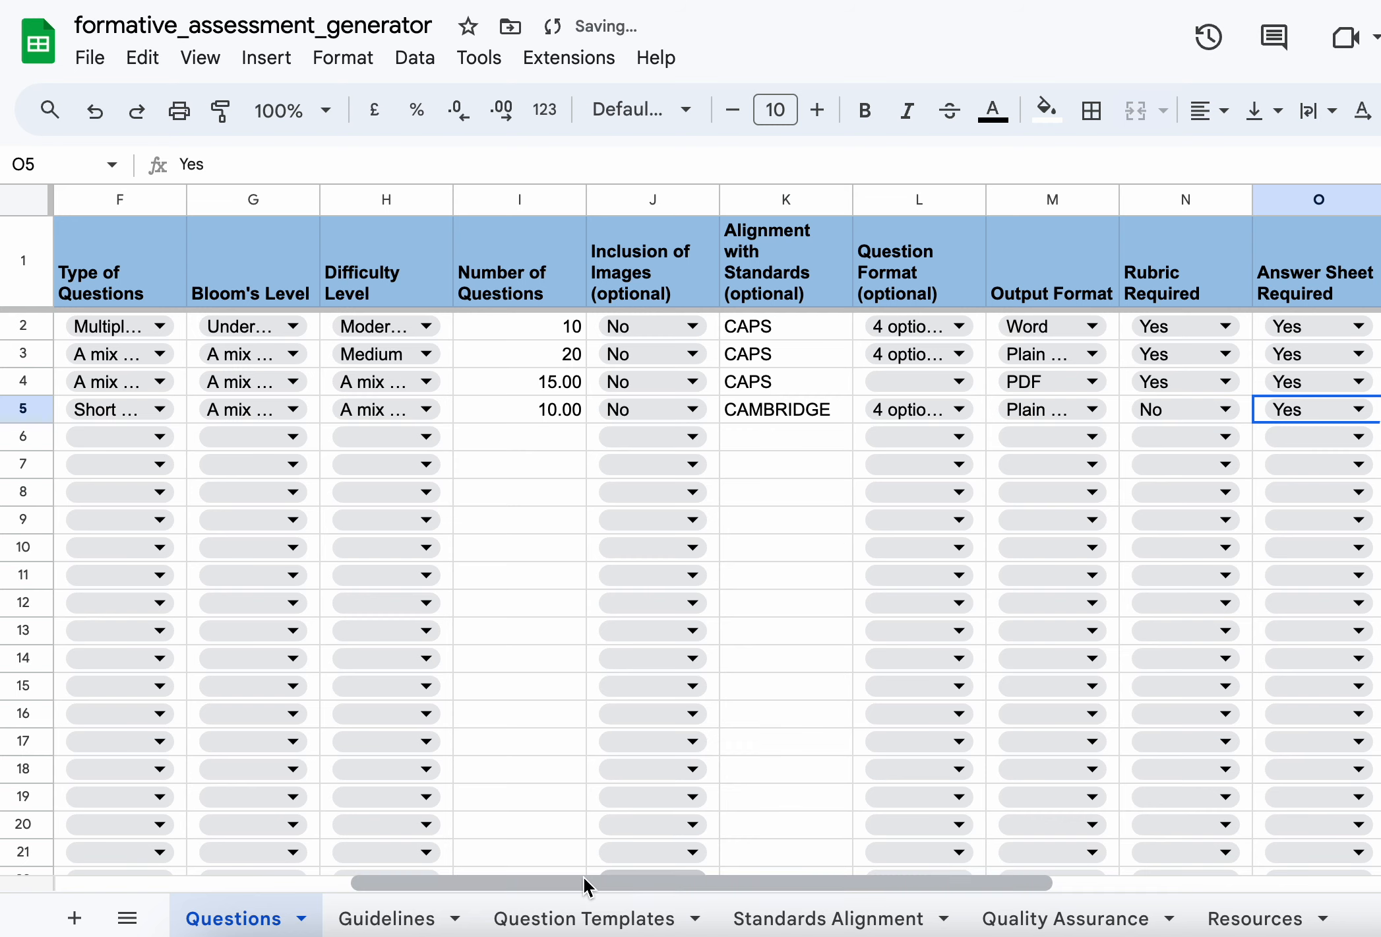
drag(583, 876, 264, 879)
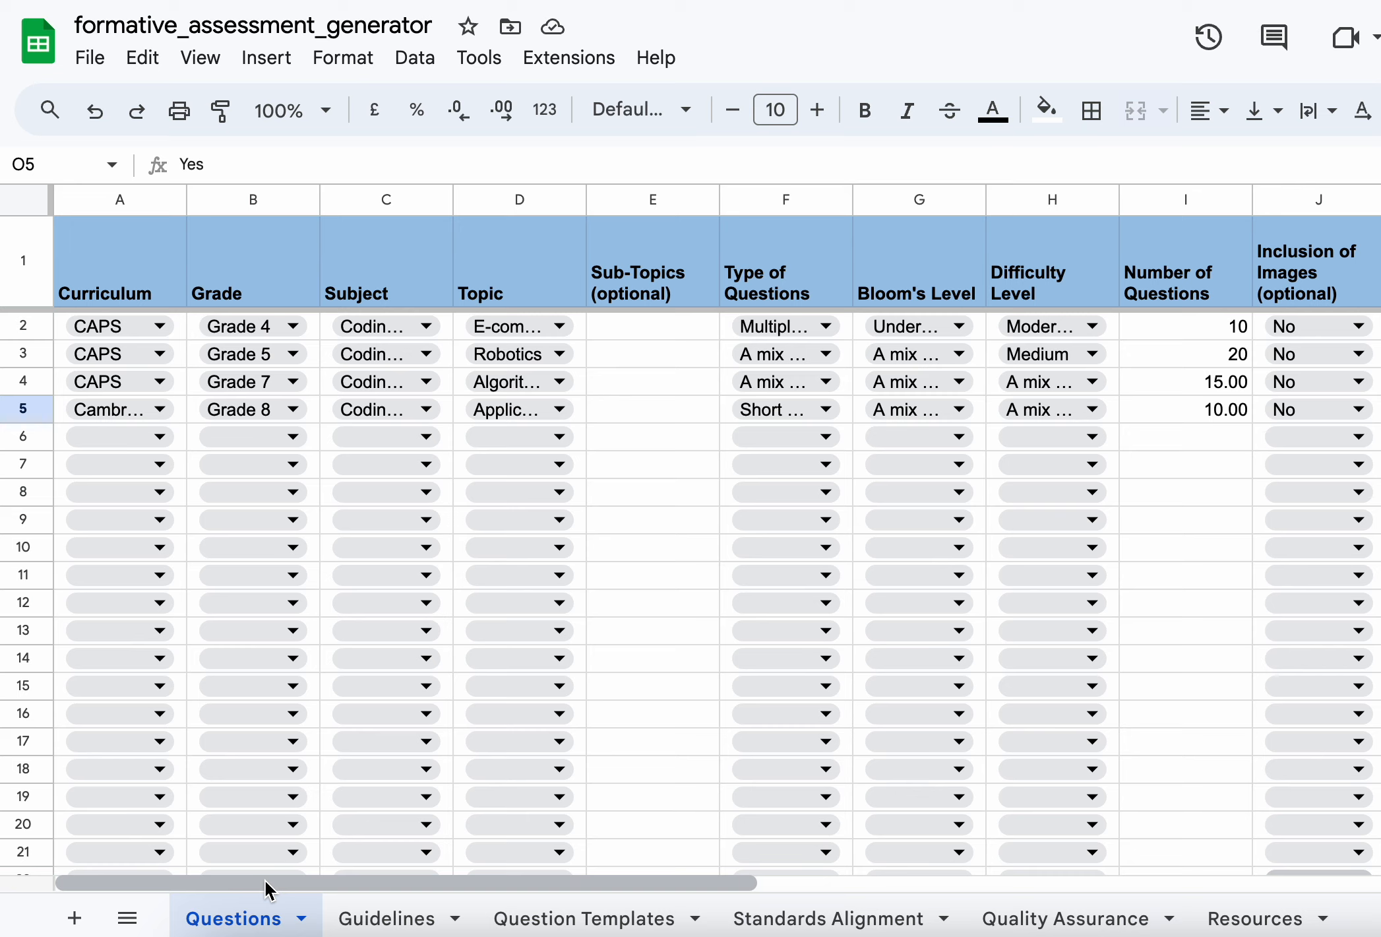
- Open the Guidelines sheet and look over the Bloom's Taxonomy and Difficulty Level columns
click(391, 917)
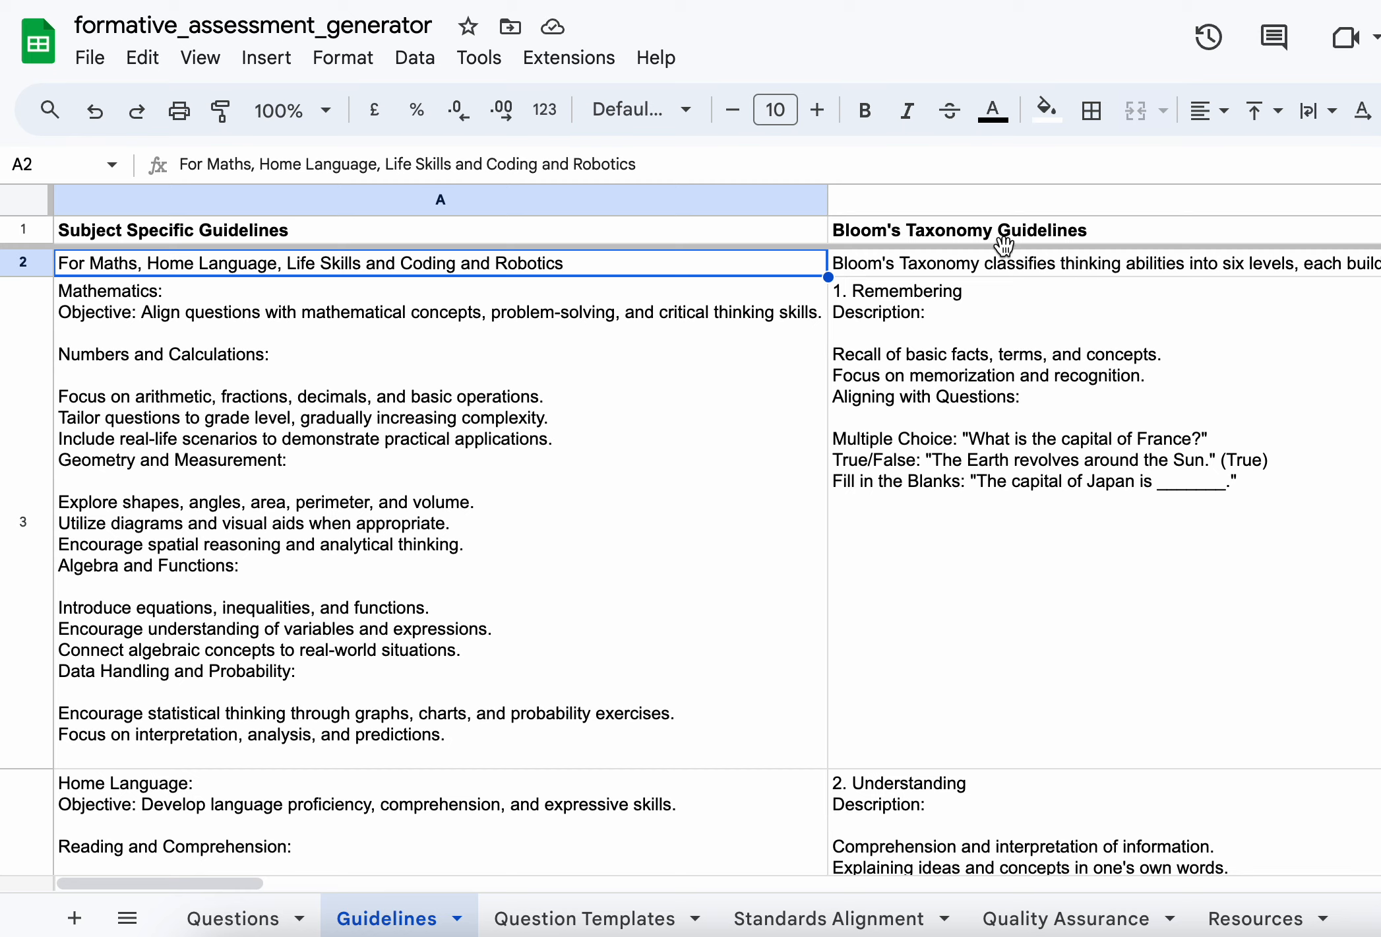
click(1062, 445)
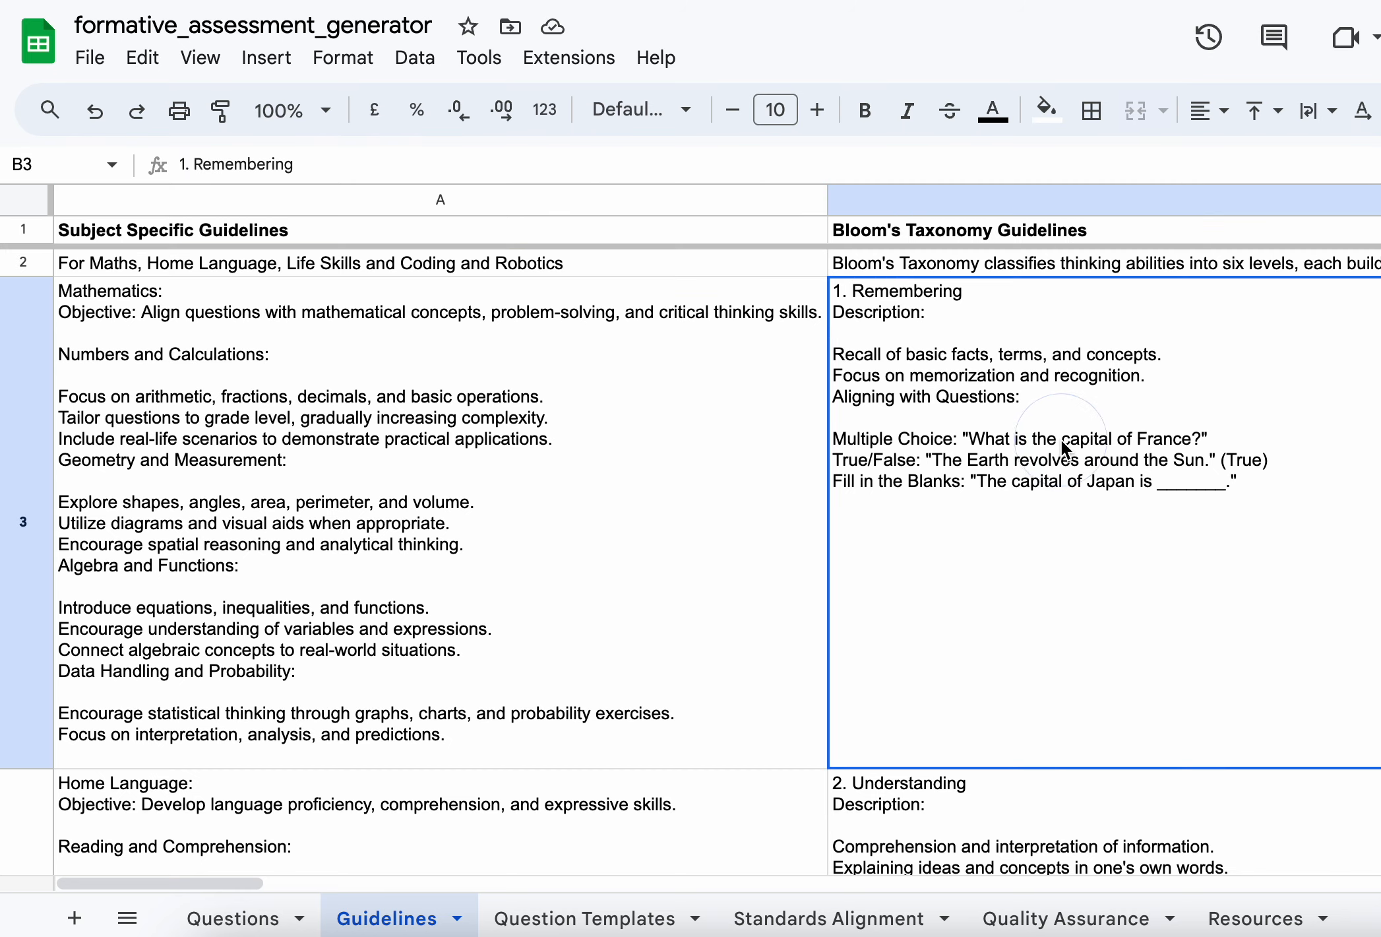
key(Right)
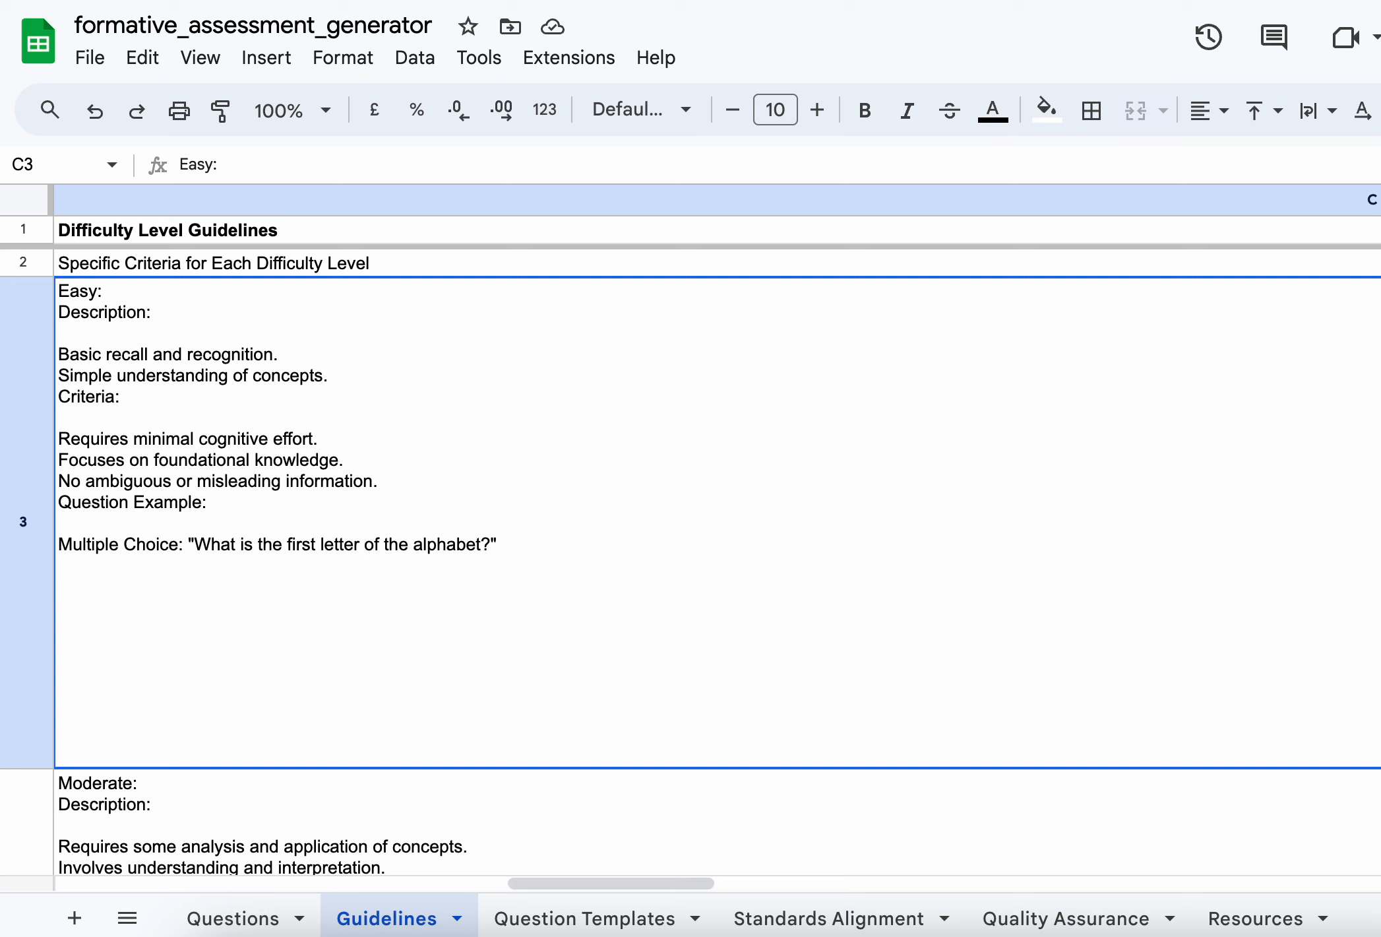
key(Down)
key(Down)
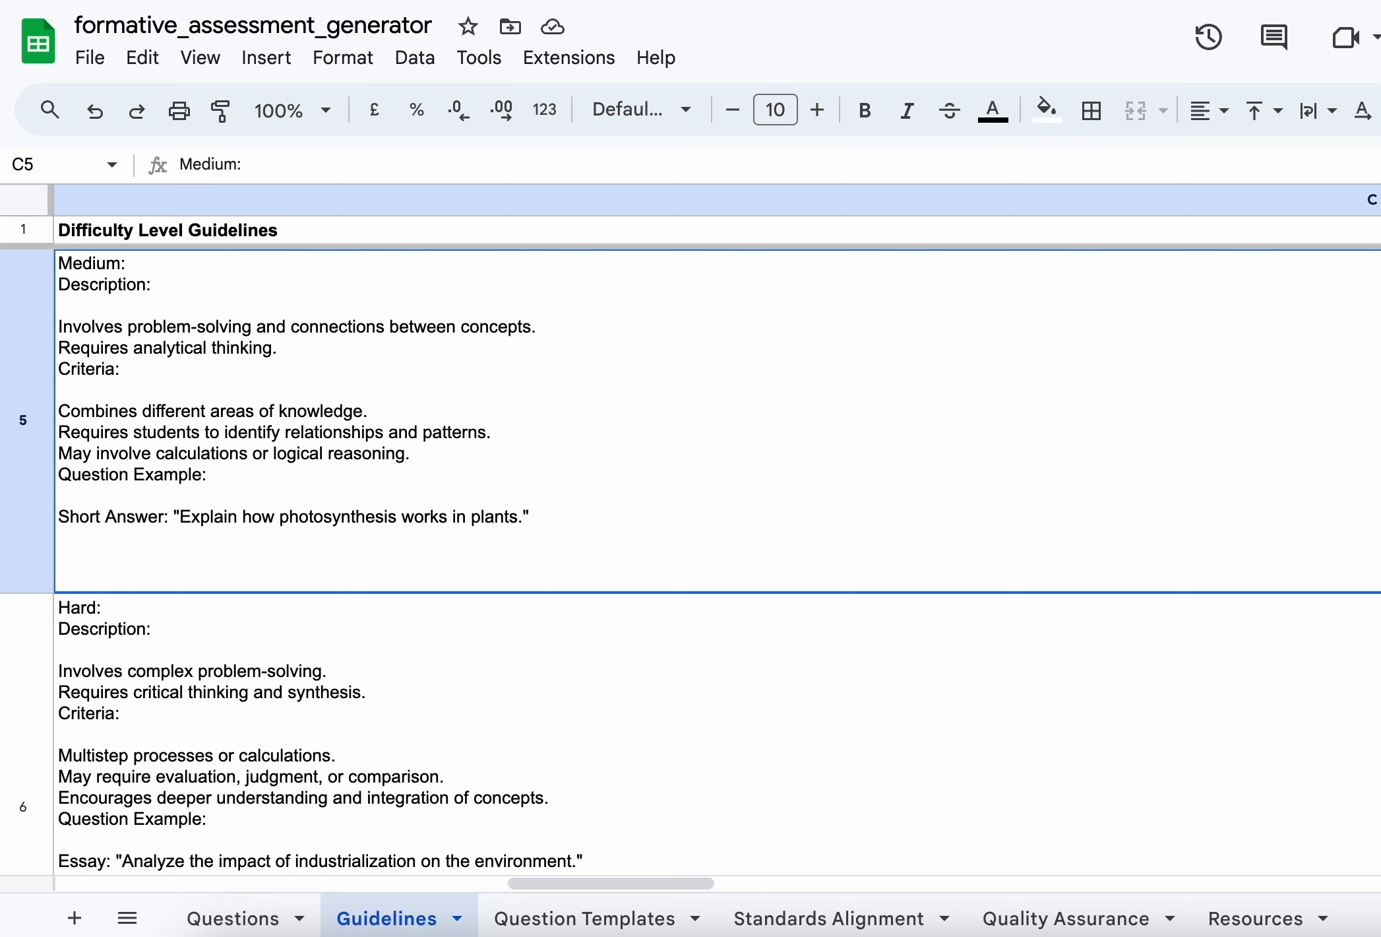
key(Up)
key(Up)
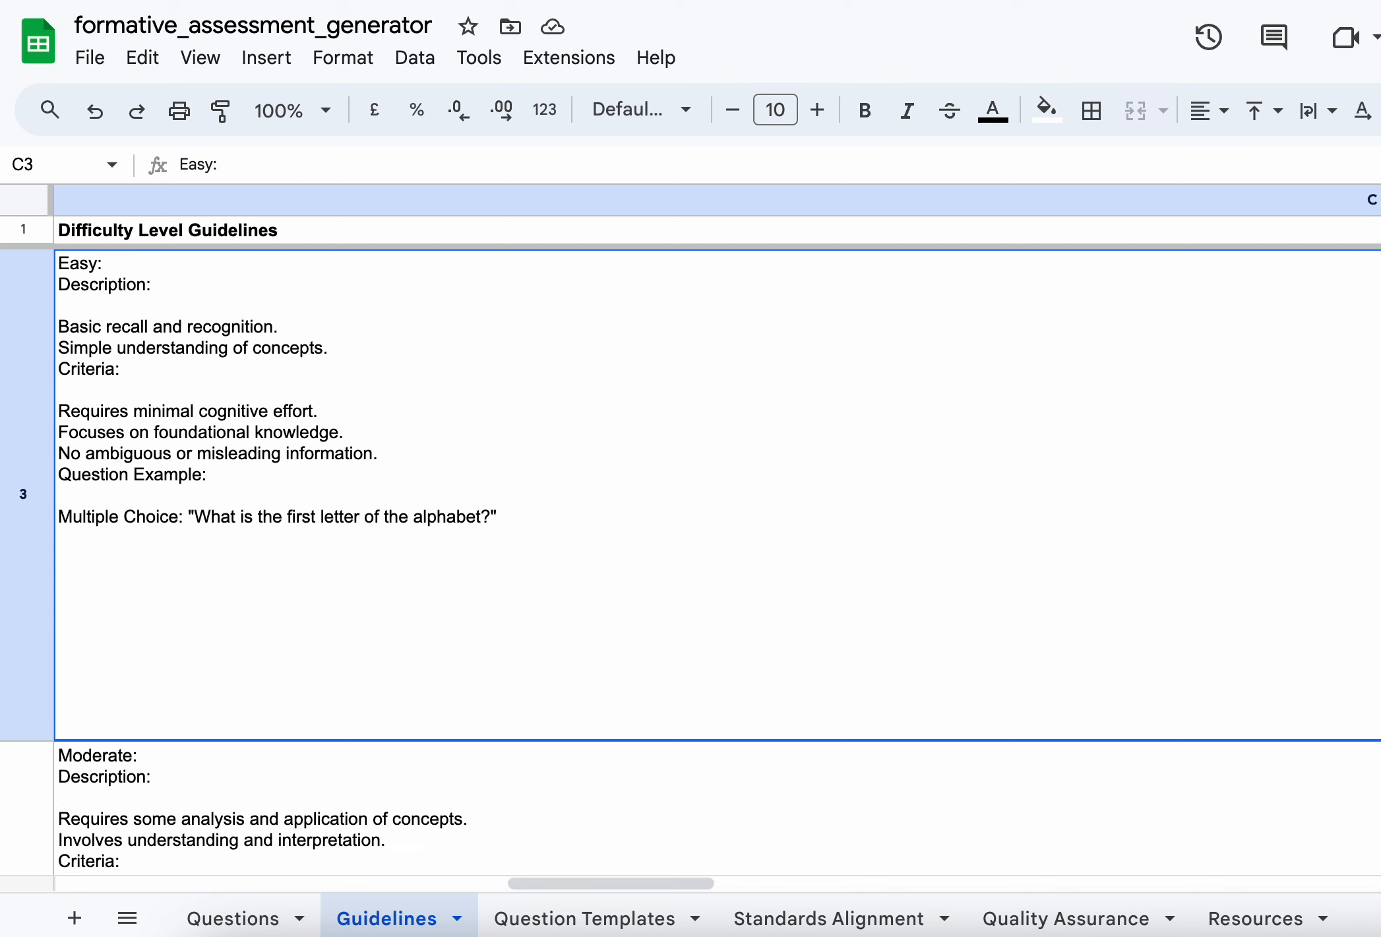
- Read through the level descriptions in the Bloom's Taxonomy Guidelines column, returning to its header cell B1
key(Left)
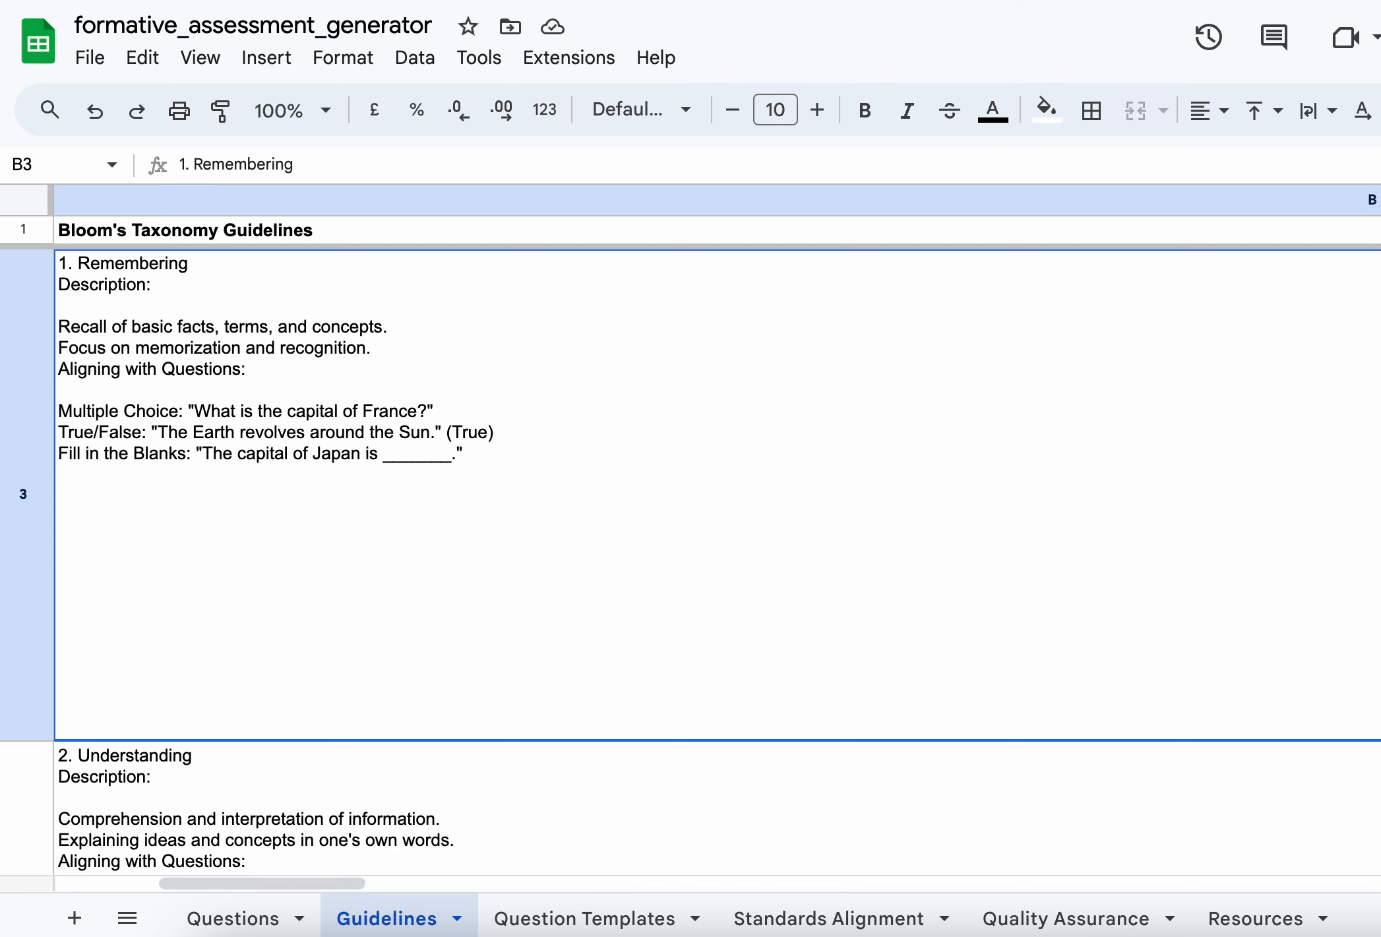
key(Down)
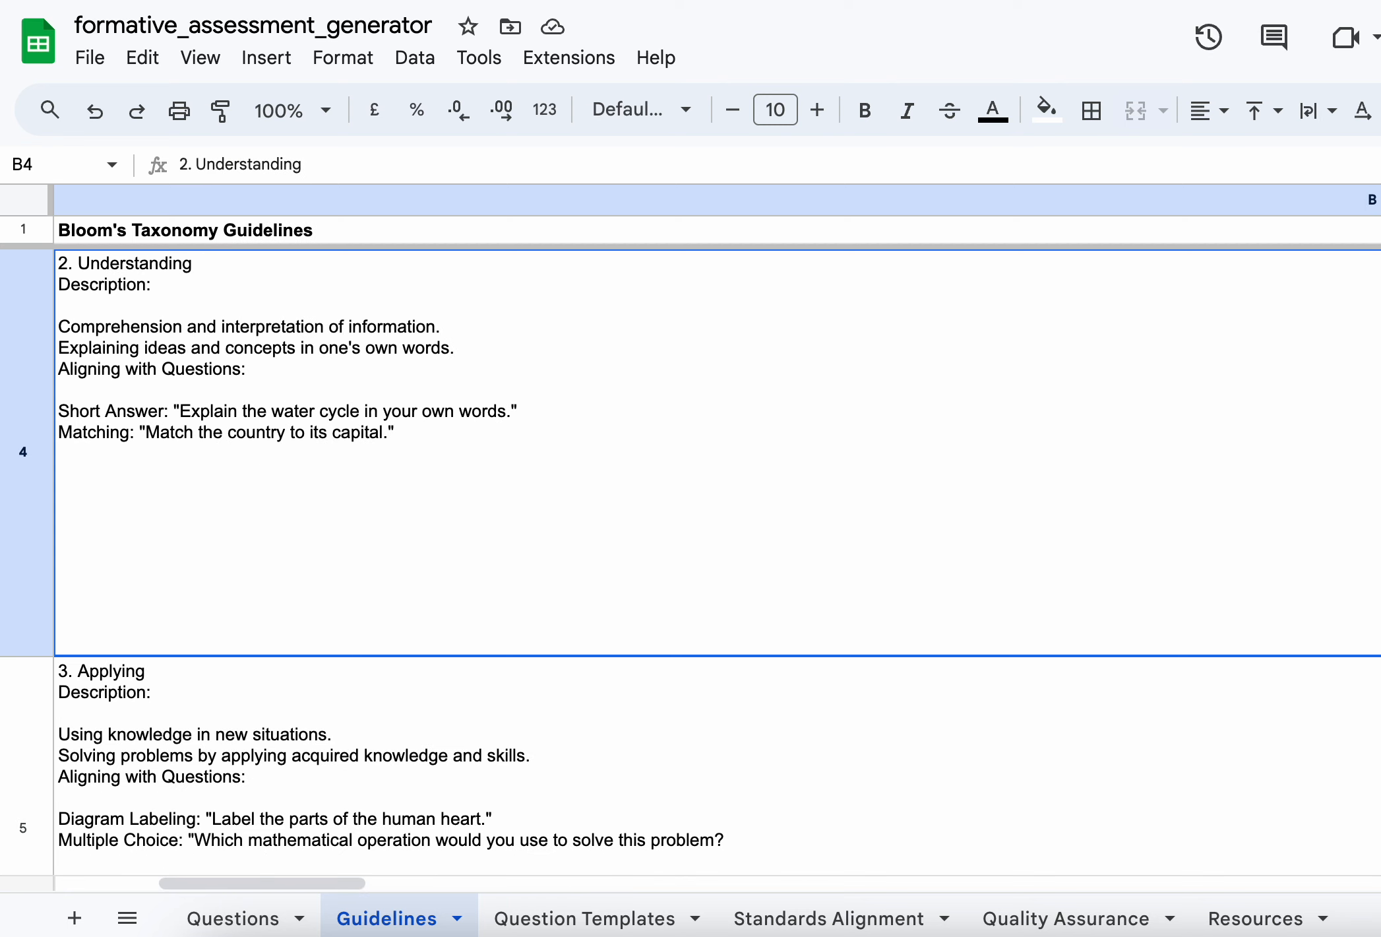
key(Down)
key(Down)
key(Up)
key(Up)
key(Up)
key(Up)
key(Up)
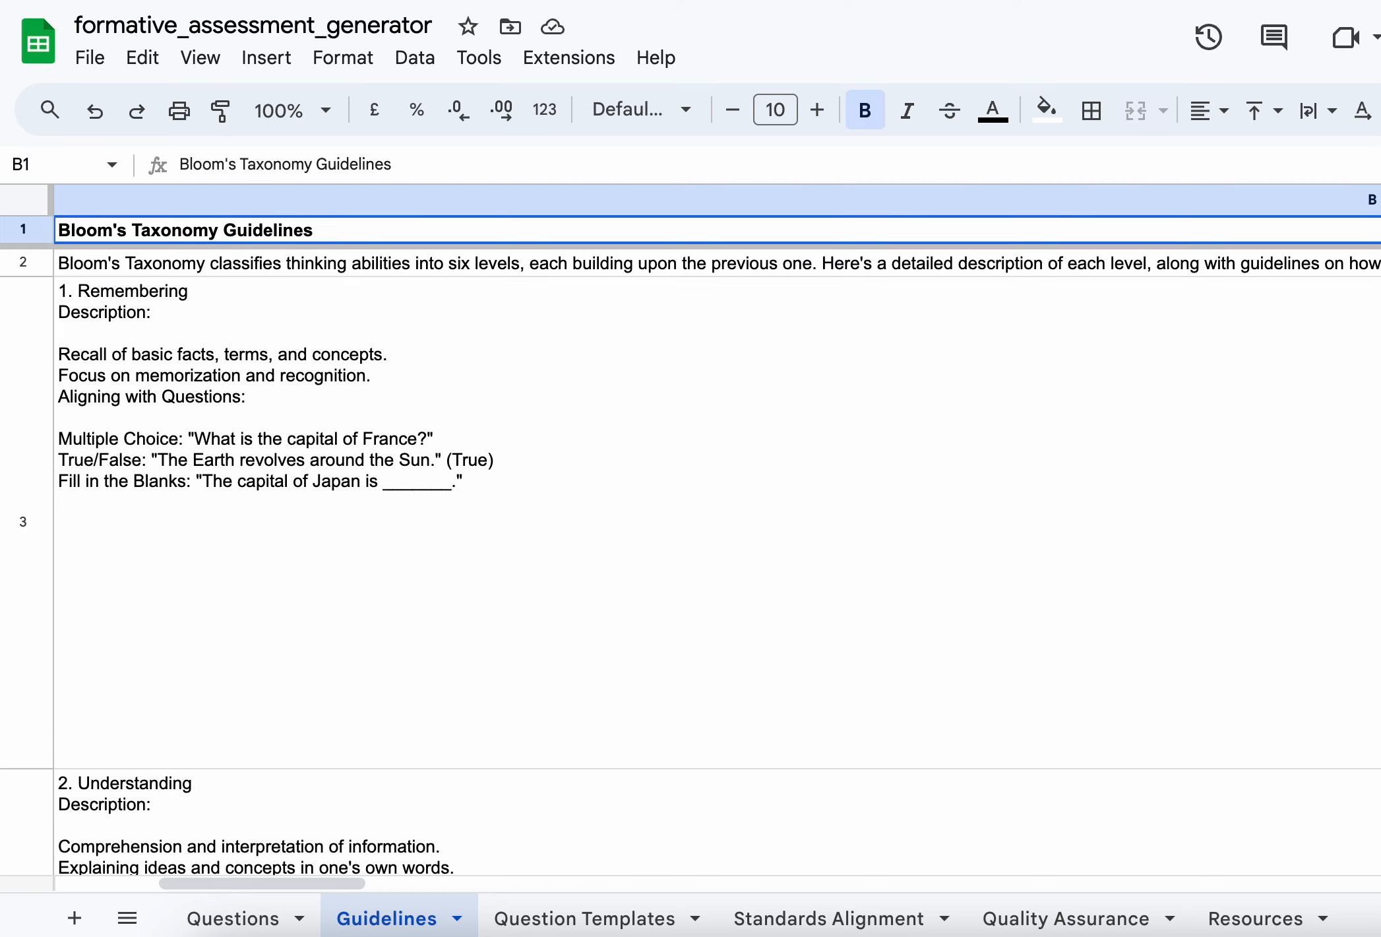
- Examine the Difficulty Level Guidelines from Easy to Hard, plus the Formatting Guidelines column beside them
key(Right)
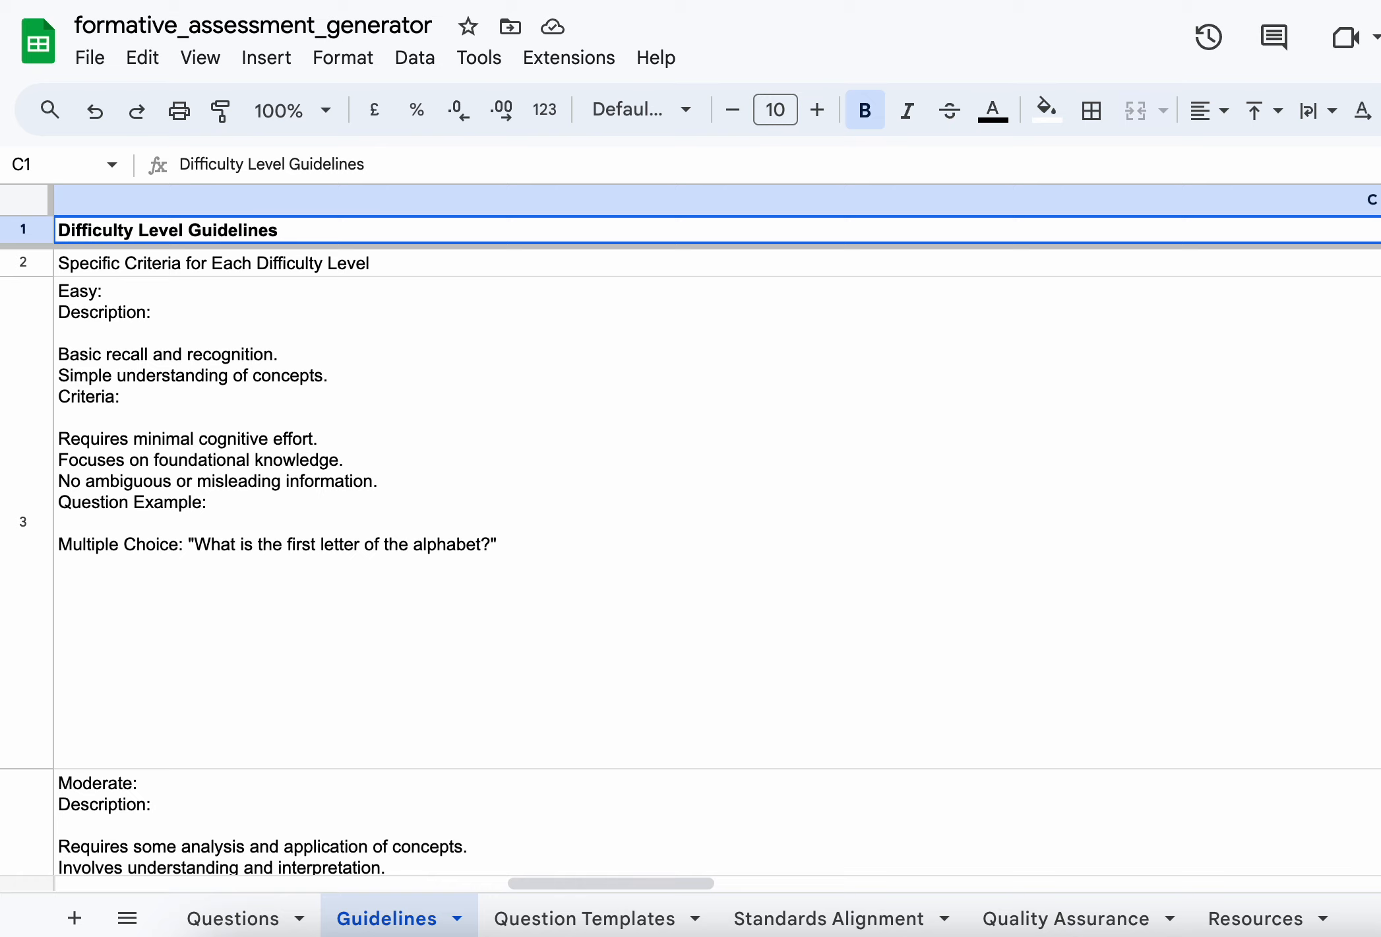
key(Down)
key(Down)
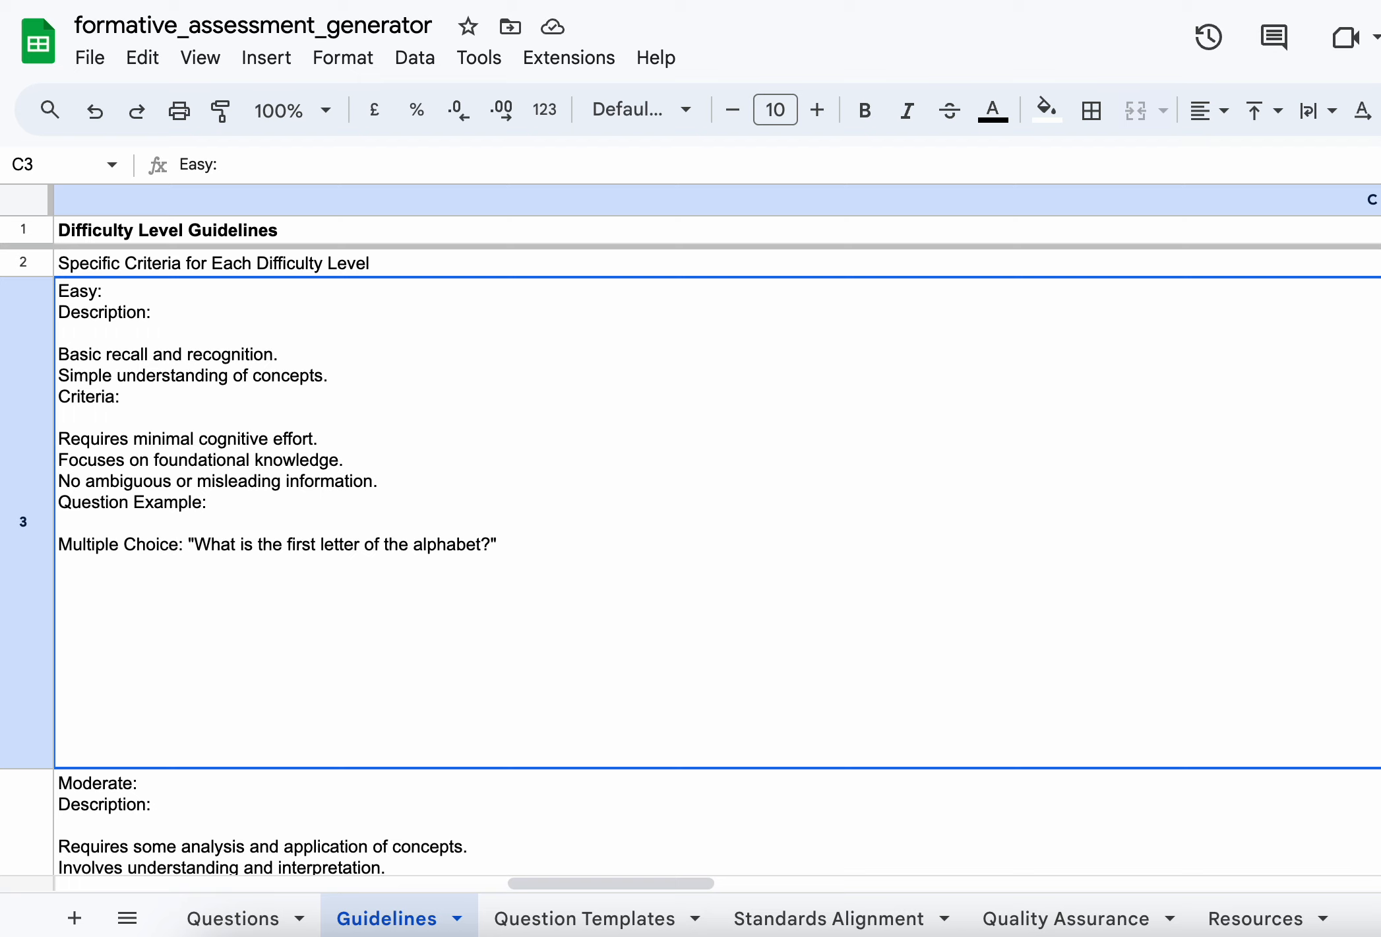
key(Down)
key(Down)
key(Down)
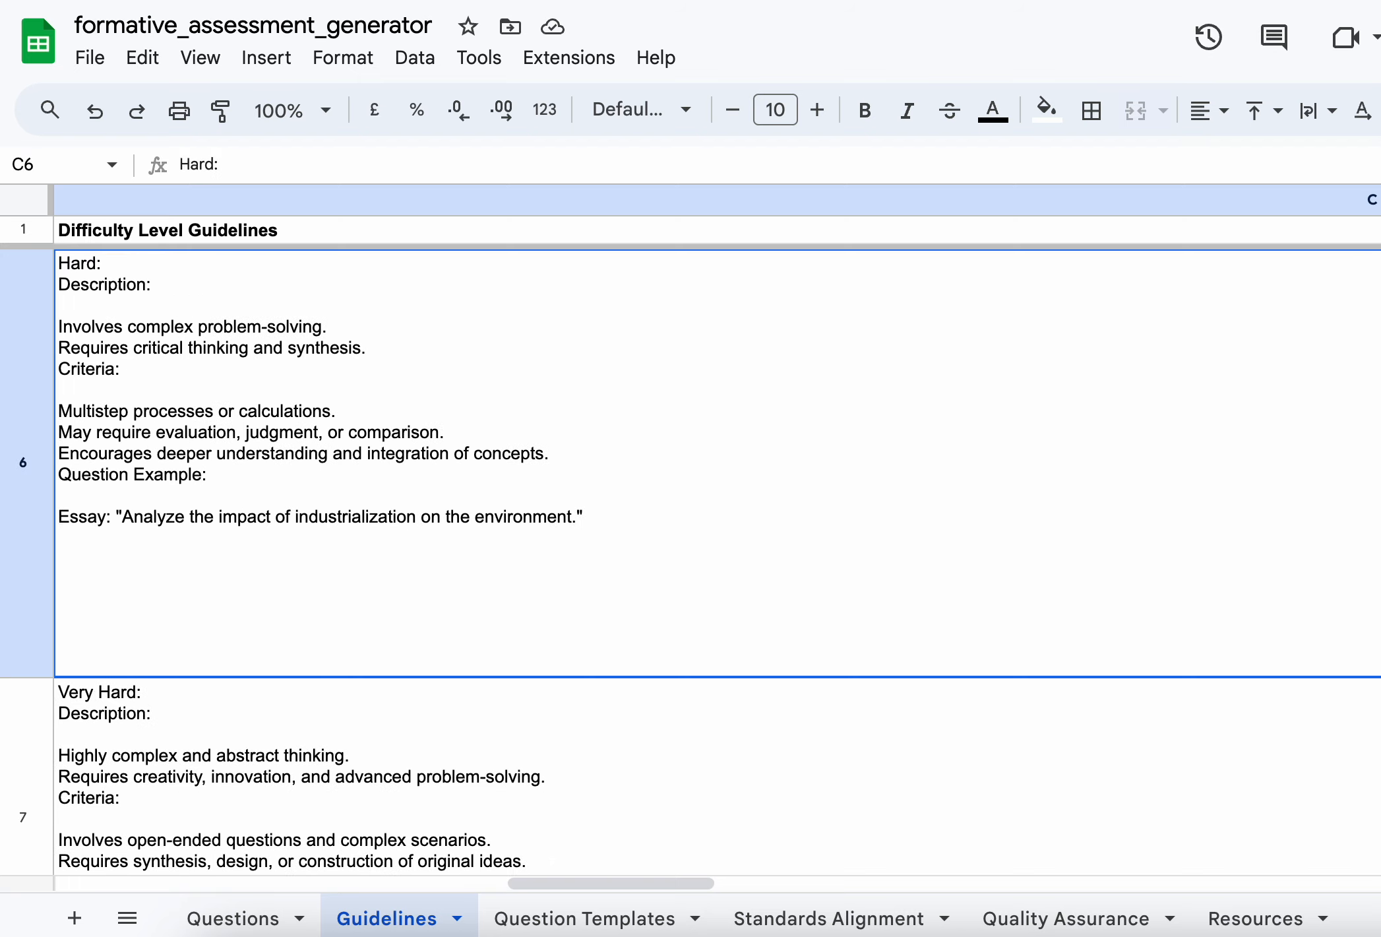
key(Up)
key(Up)
key(Up)
key(Up)
key(Up)
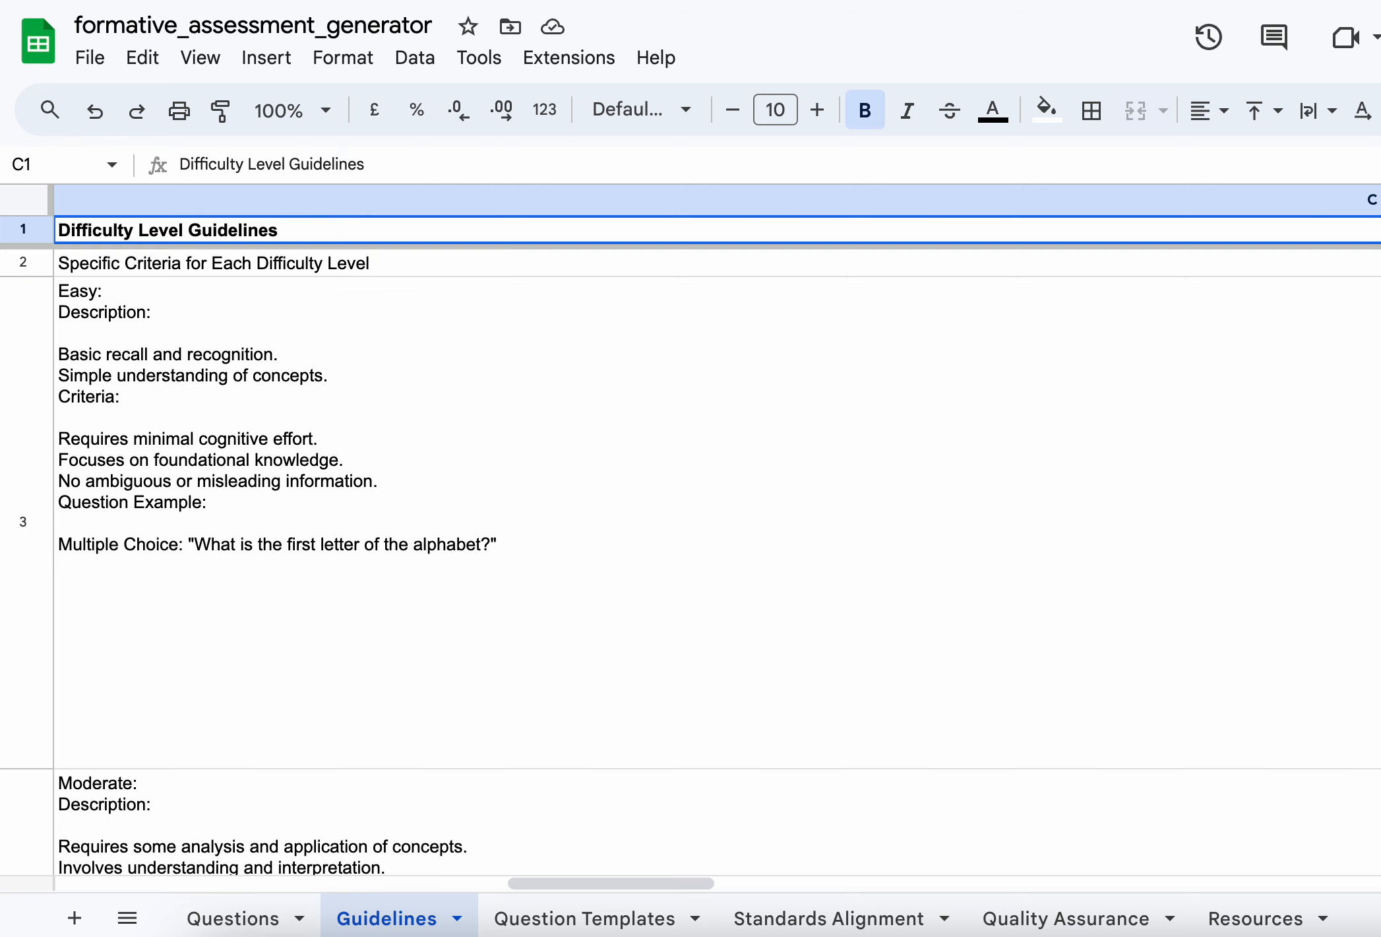
key(Right)
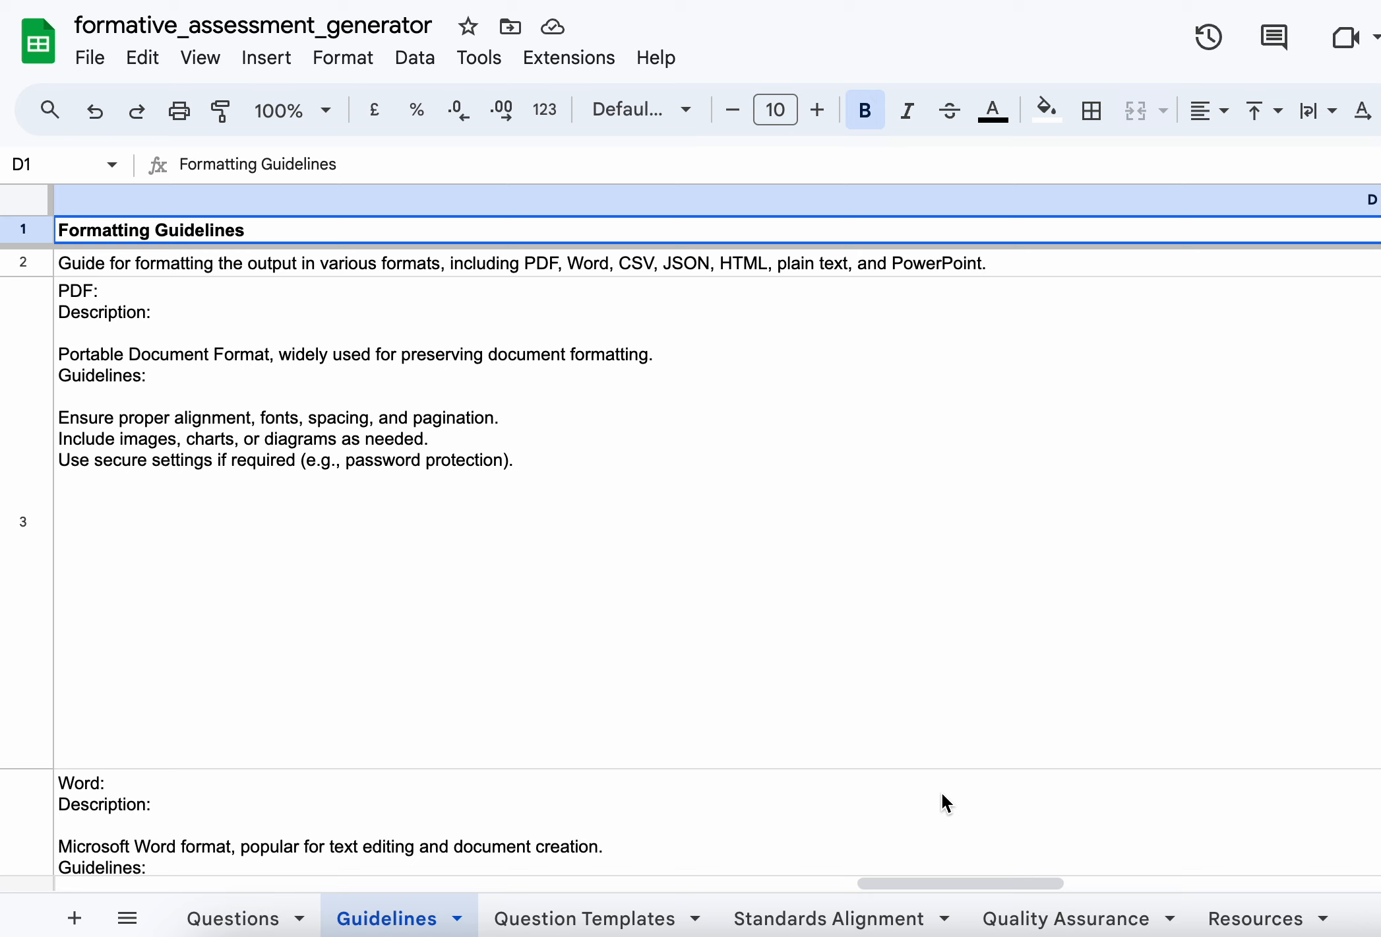
- Review the question structures and examples on the Question Templates sheet, from Multiple Choice through Fill in the Blanks
click(635, 913)
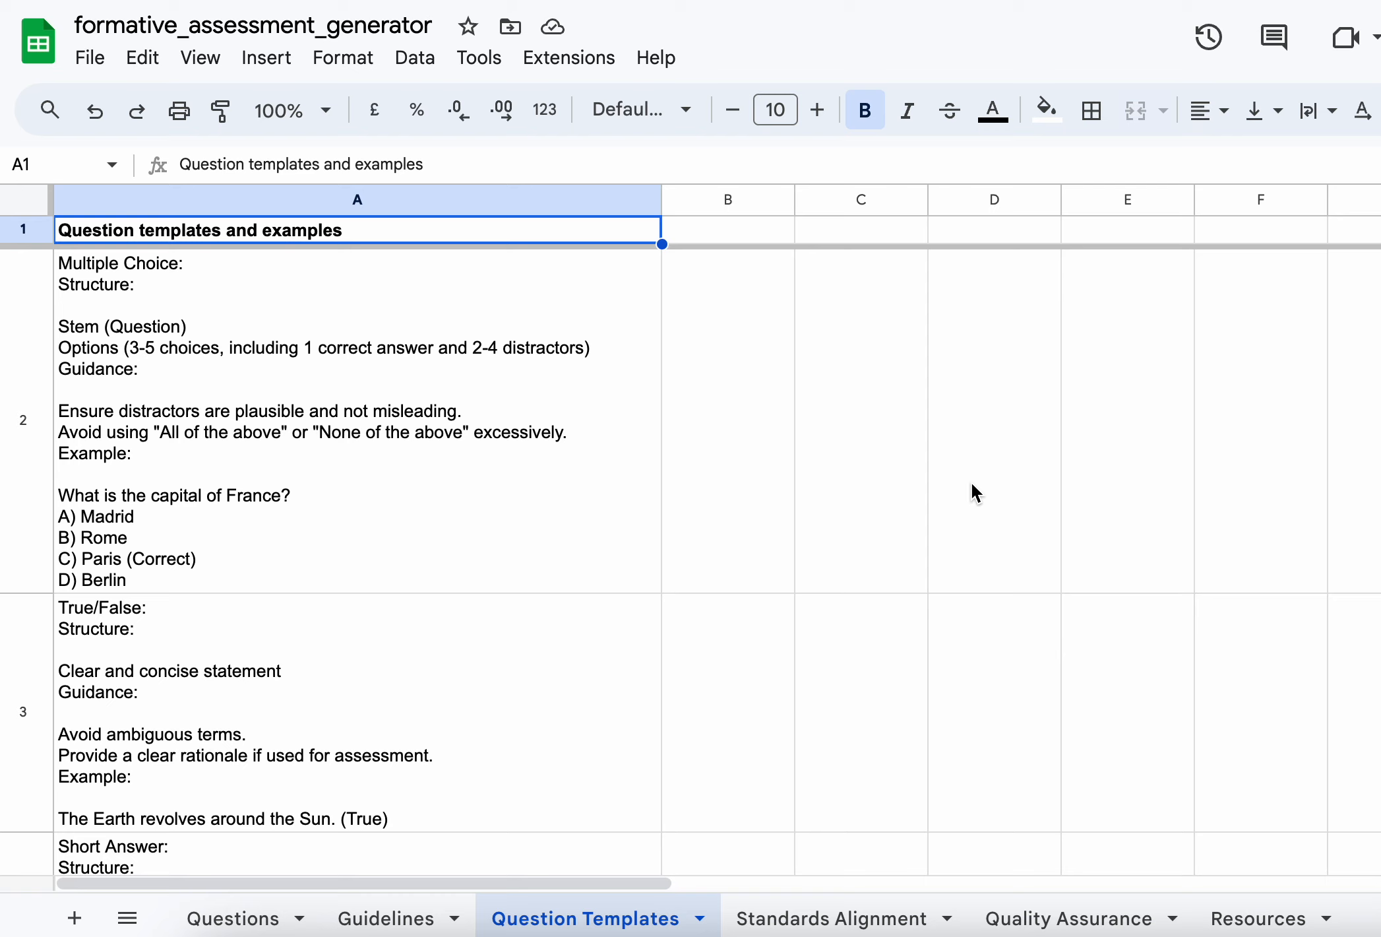
key(Down)
key(Down)
key(Down)
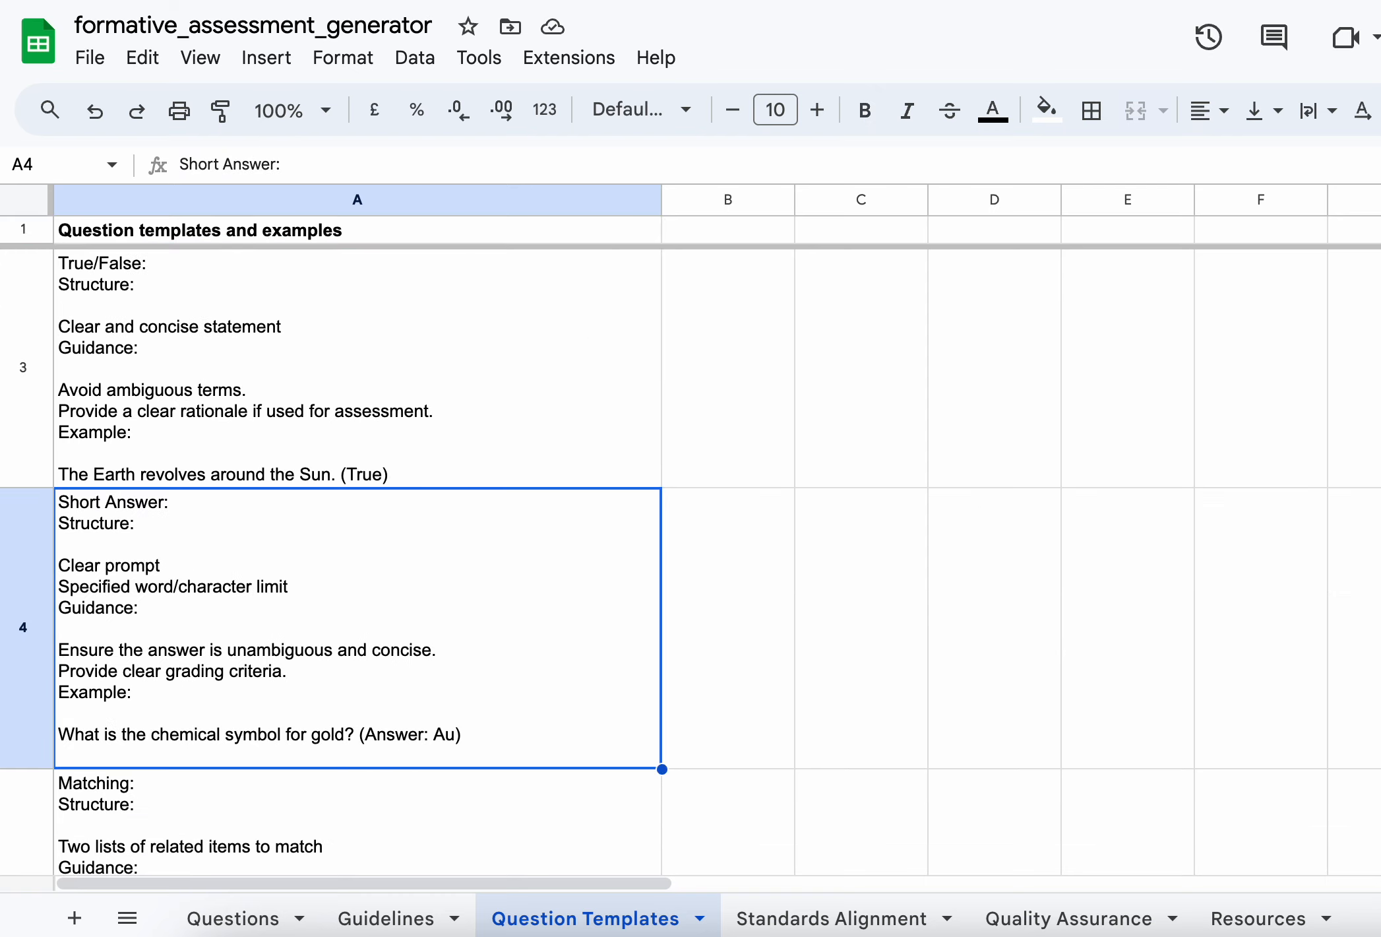
key(Down)
key(Down)
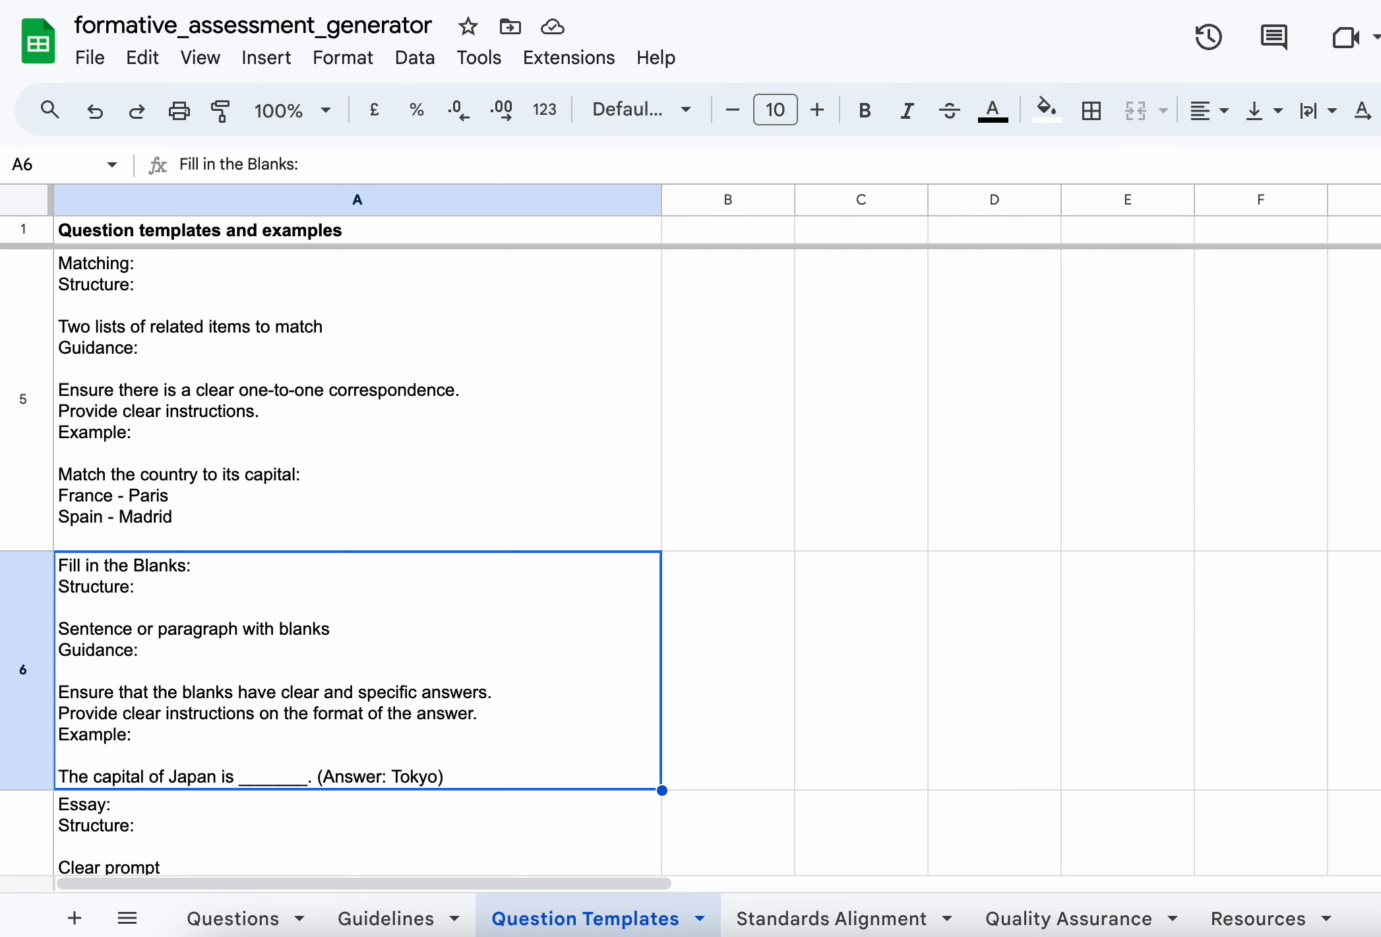
key(Up)
key(Up)
key(Up)
key(Up)
- Review the Common Core, CAPS, Edexcel and Cambridge descriptions on the Standards Alignment sheet, ending at cell A1
click(864, 927)
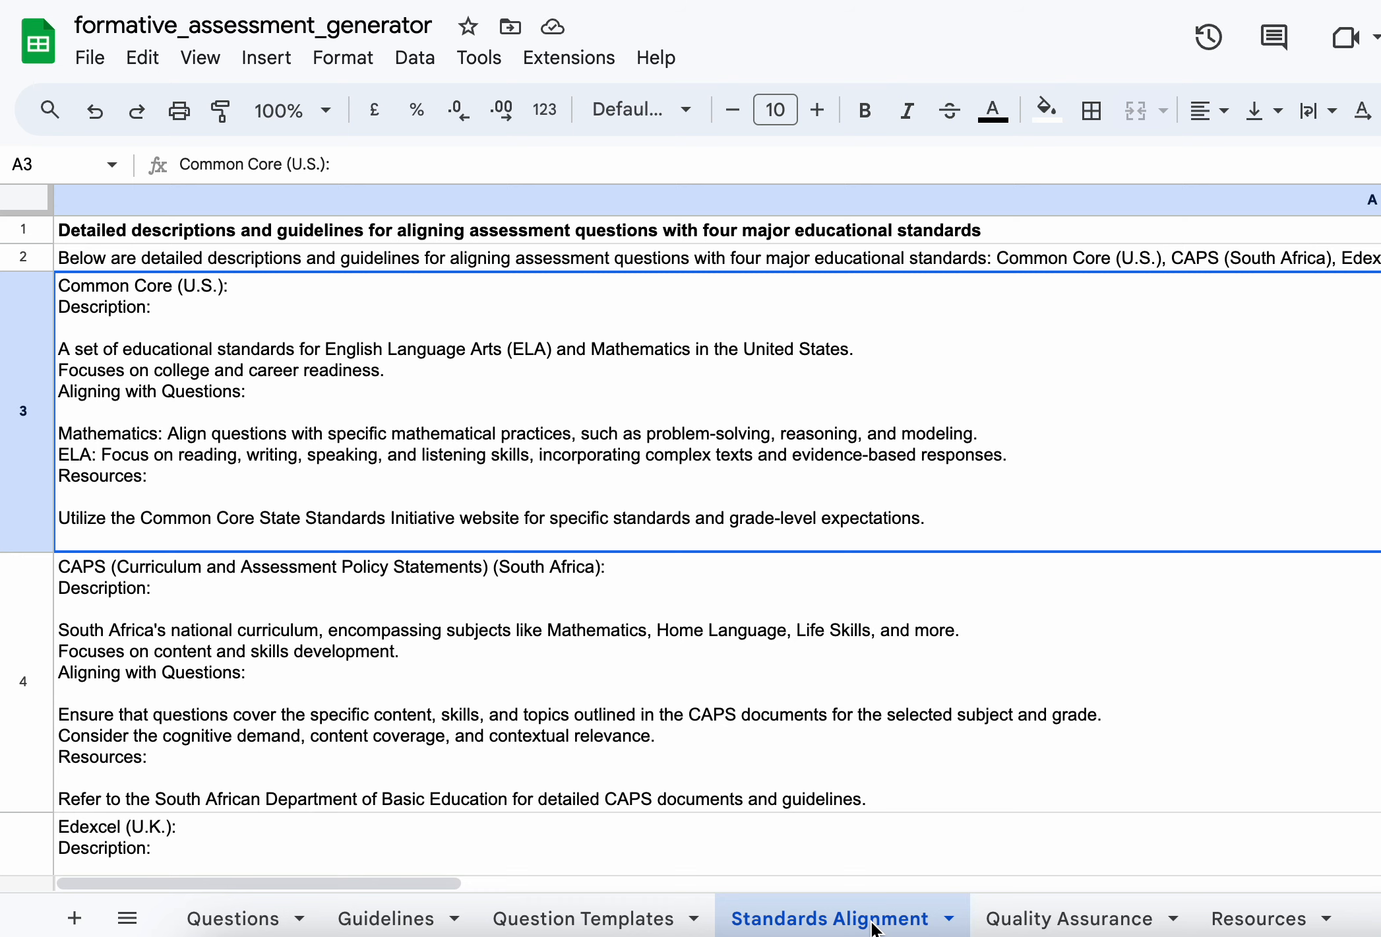
key(Down)
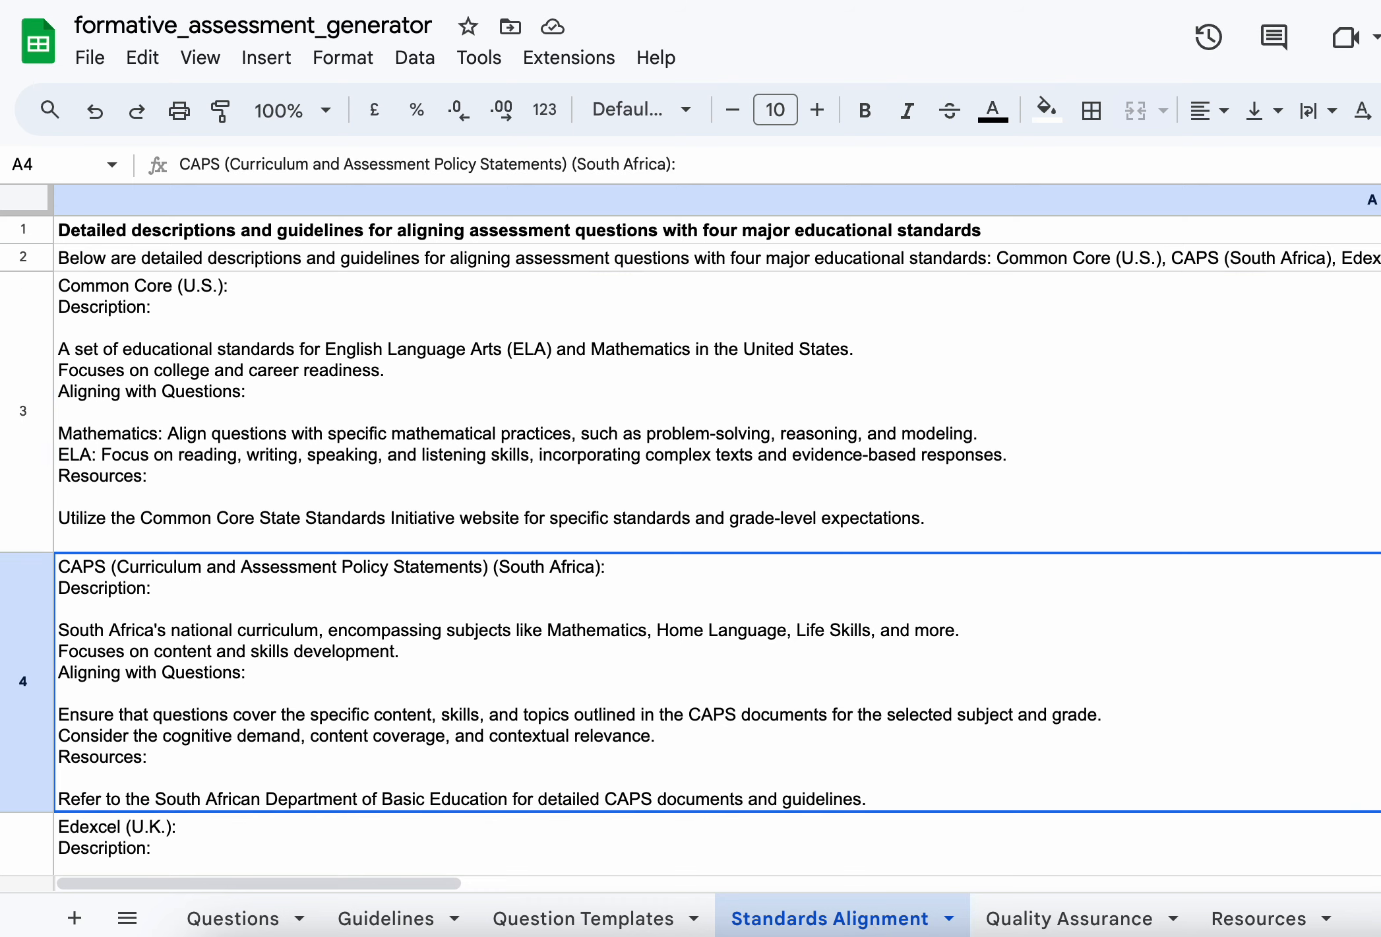
key(Down)
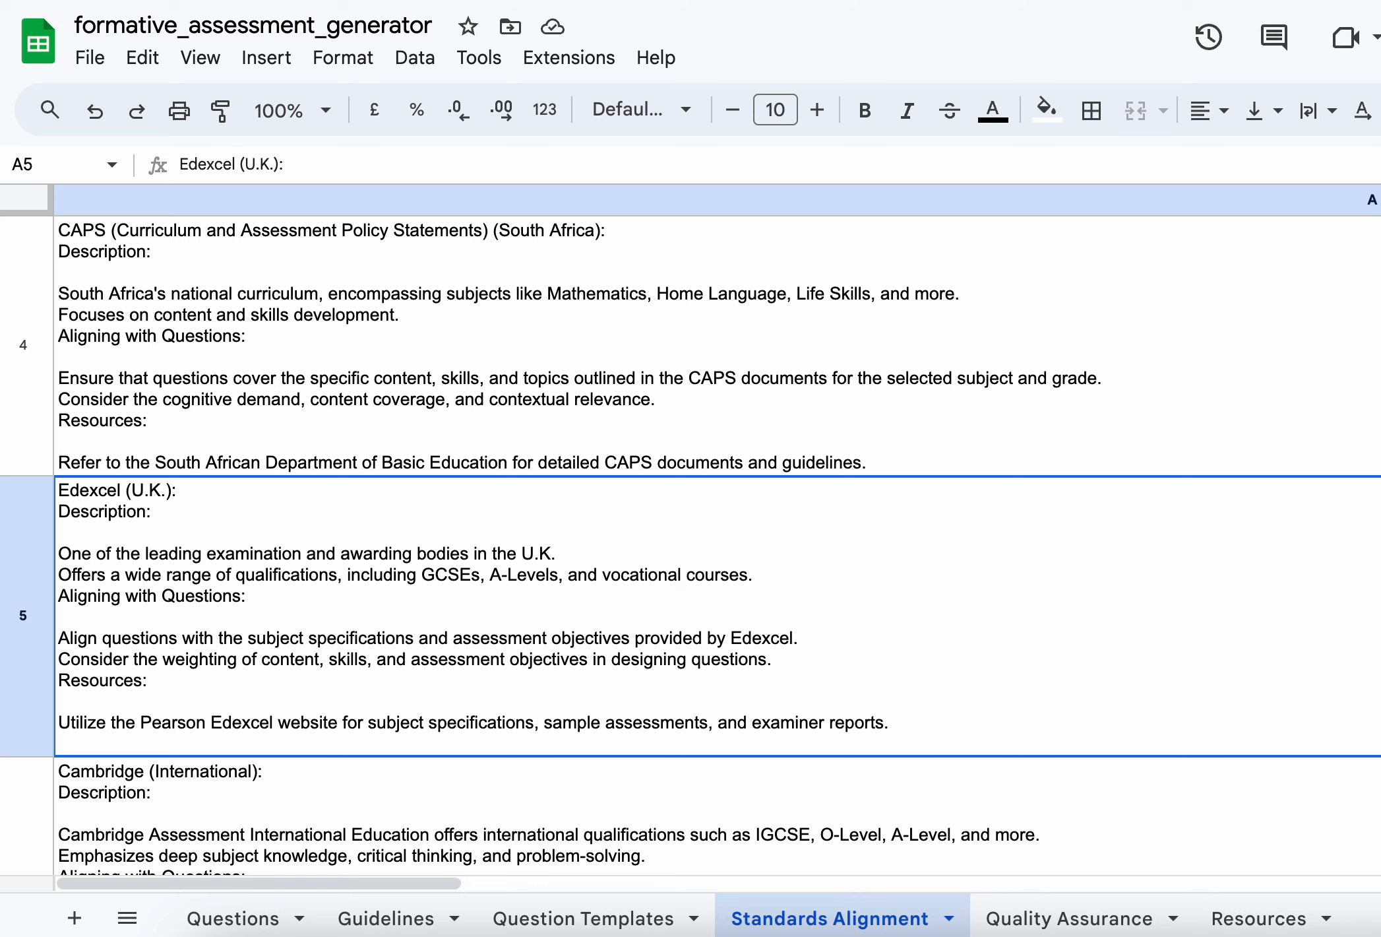
key(Down)
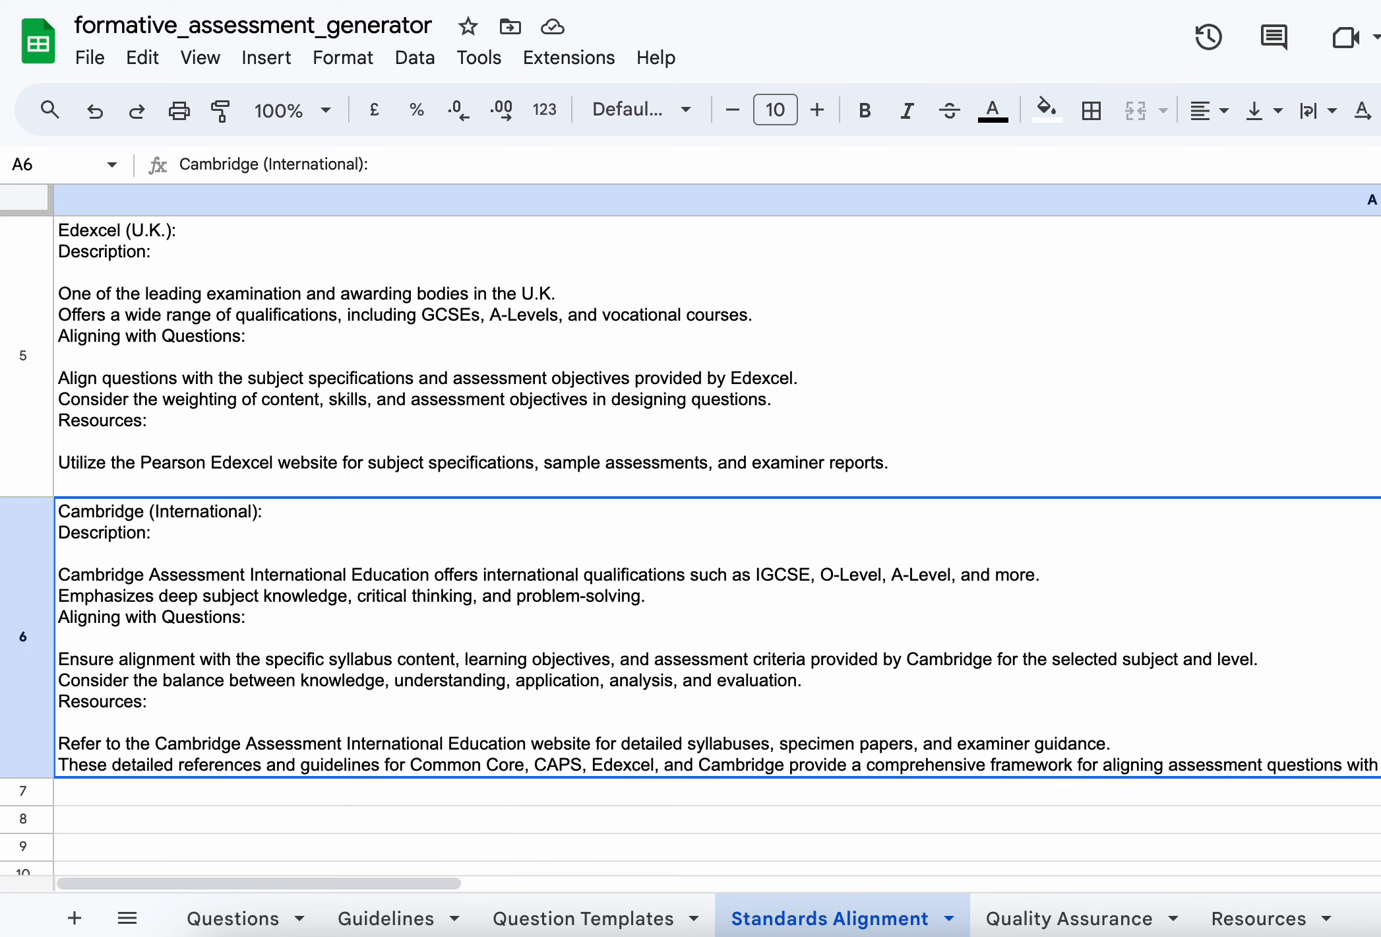
key(Up)
key(Up)
key(Up)
key(Up)
key(Up)
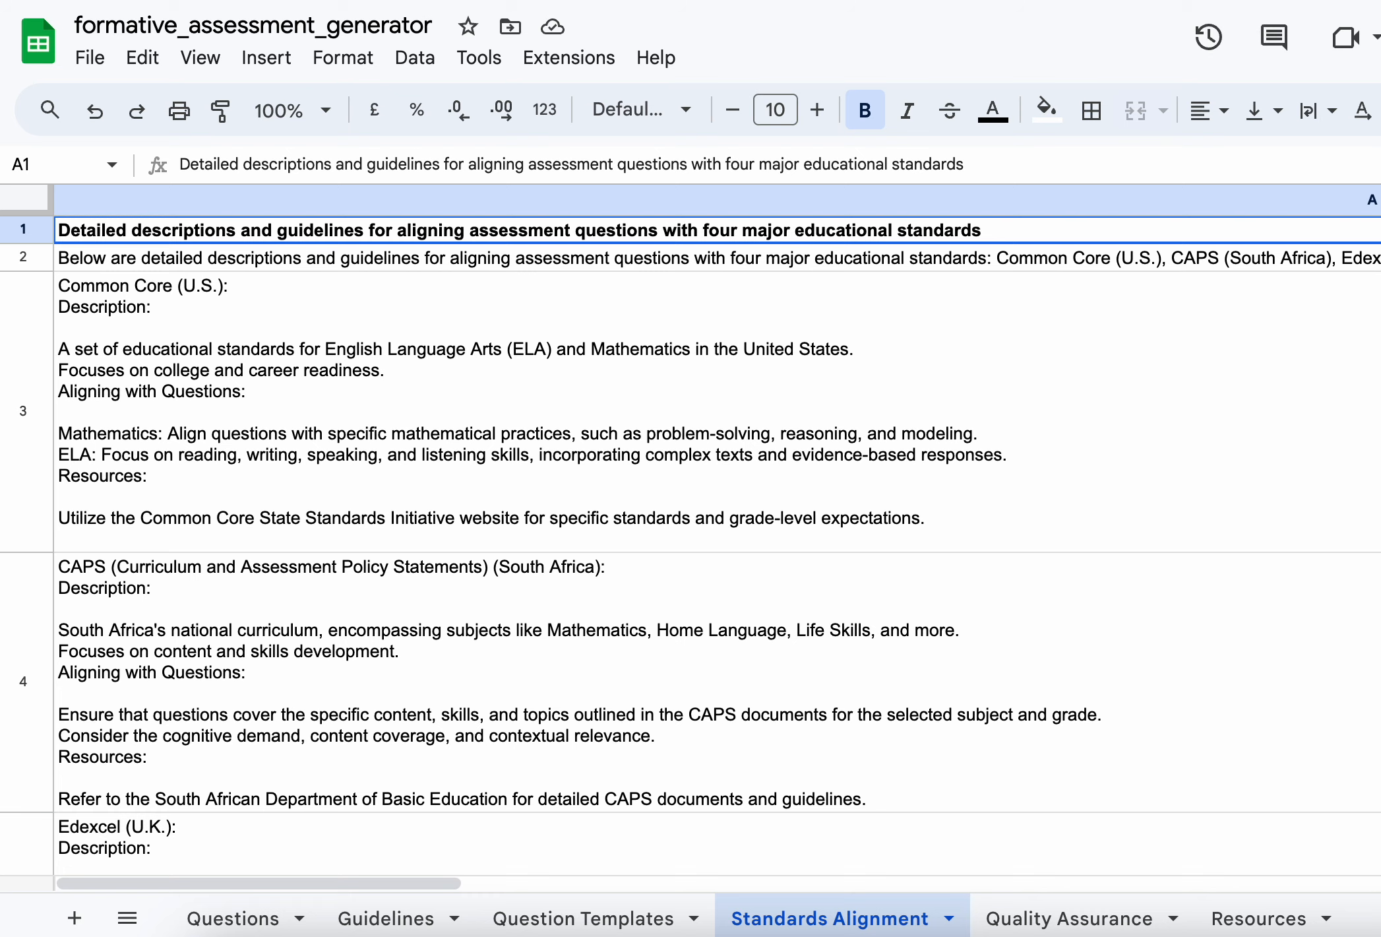
- Read the Quality Assurance sheet's checklist from Educational Soundness down to the Technical Aspects criteria in cell A9
click(1041, 903)
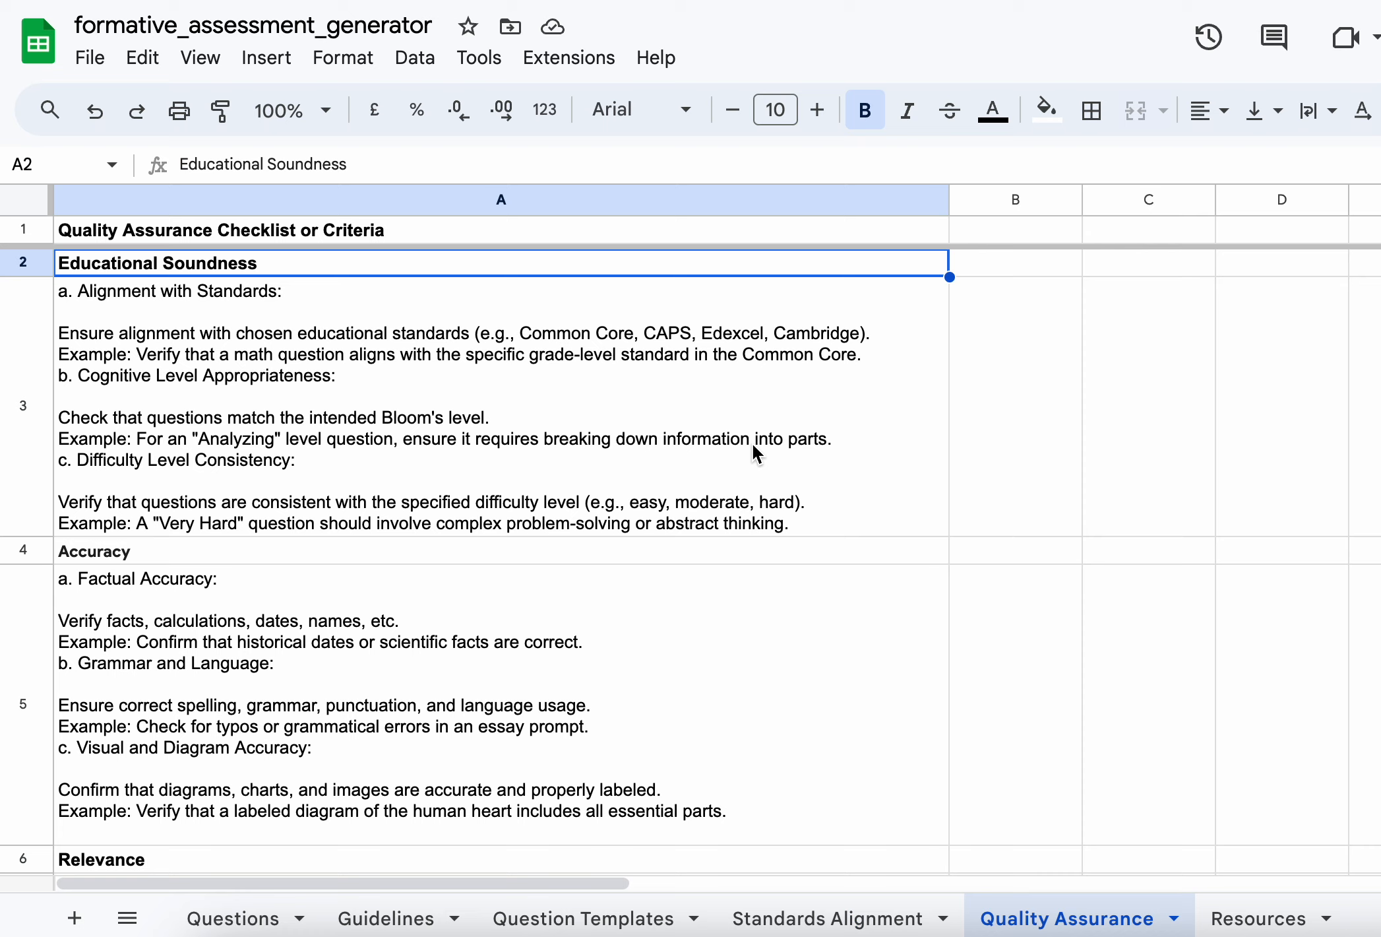
key(Down)
key(Down)
key(Down)
key(Down)
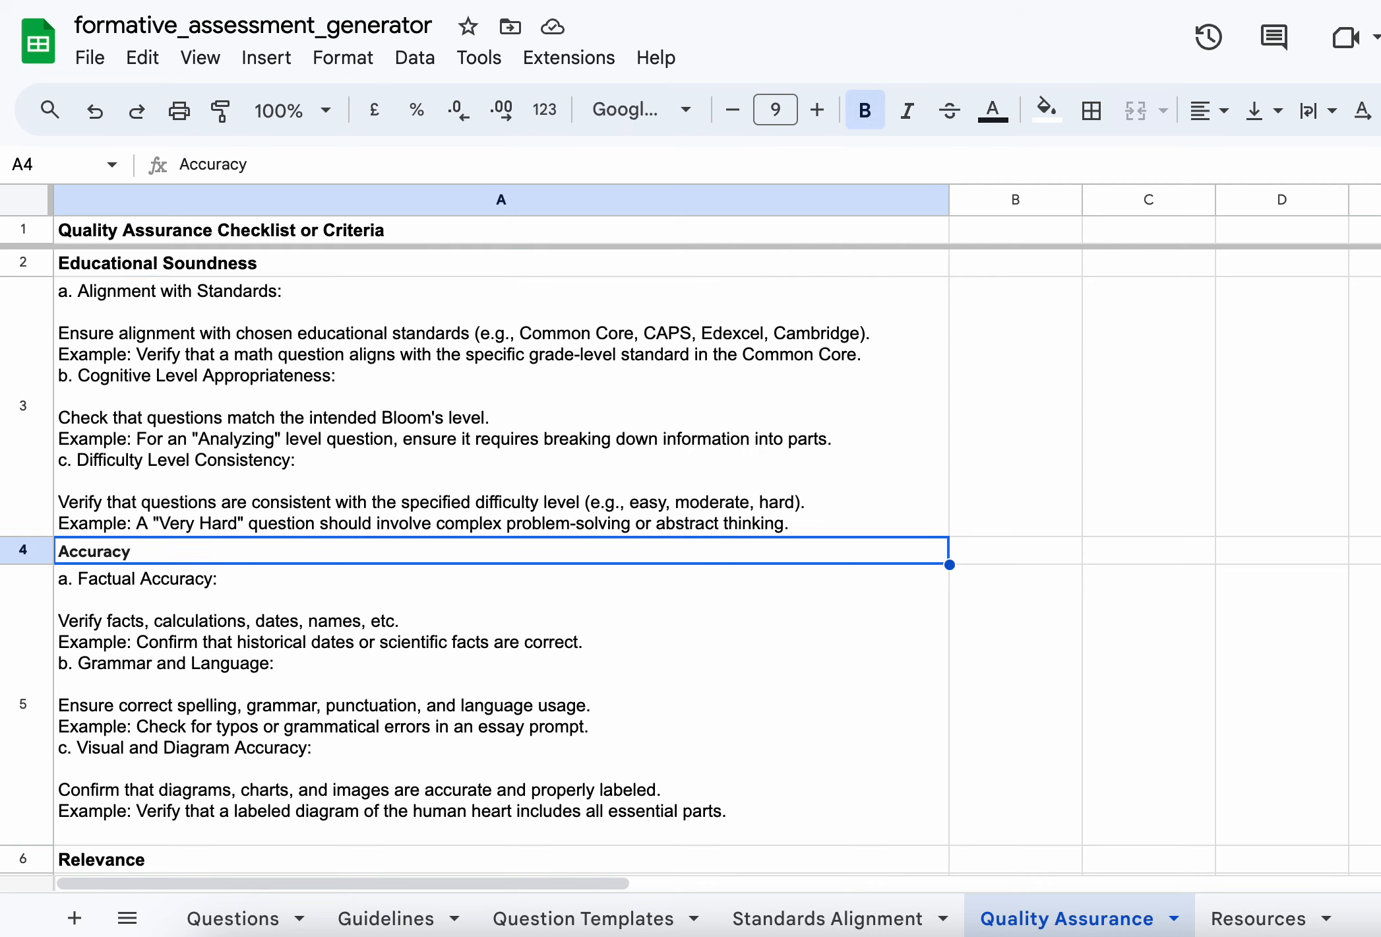
key(Down)
key(Down)
key(Down)
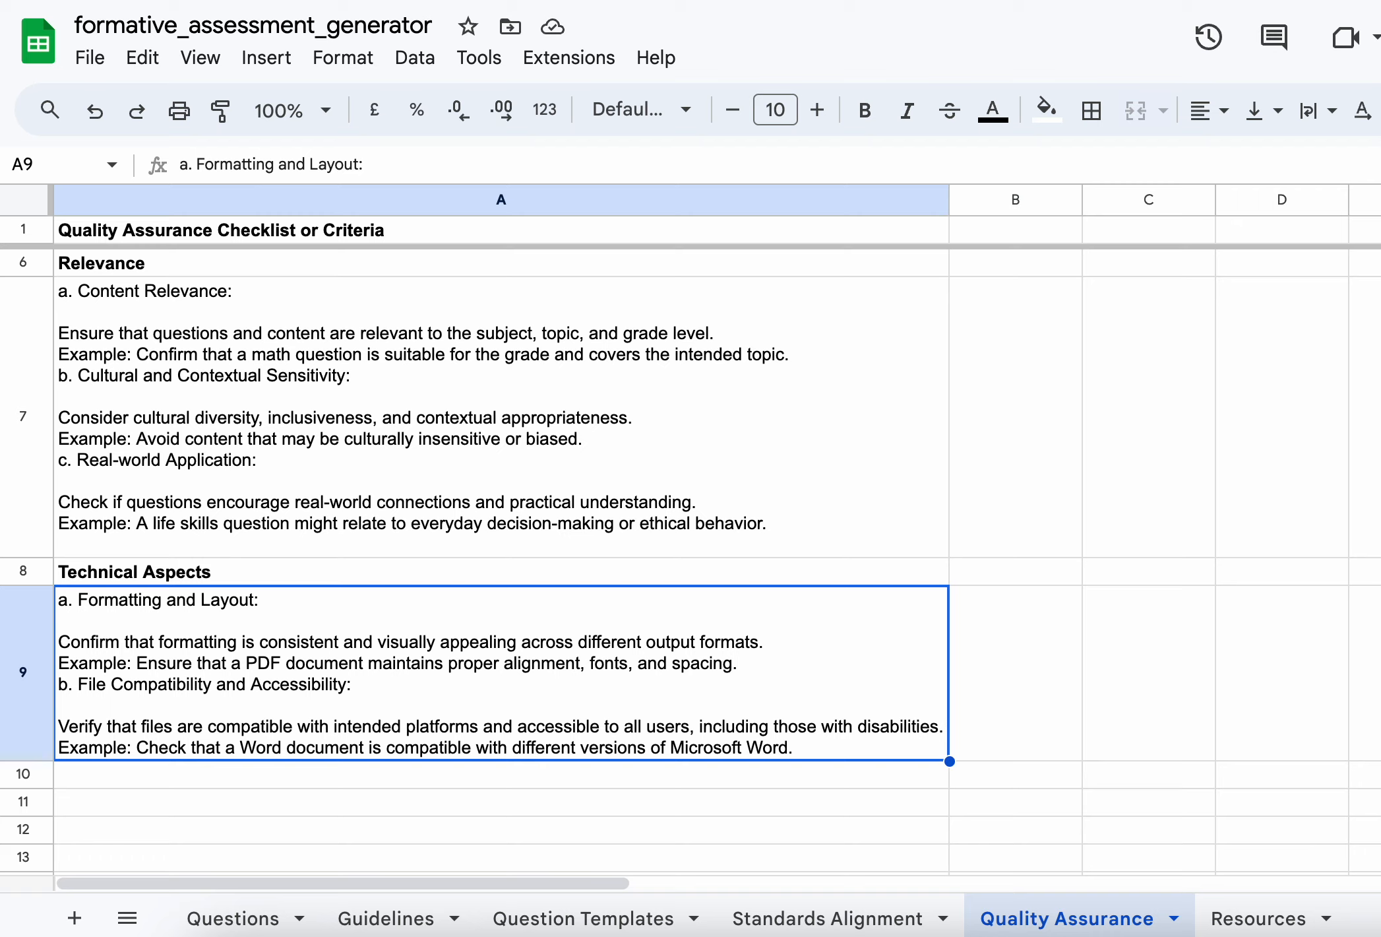
- Check the Resources sheet and return to the Questions sheet
click(1295, 924)
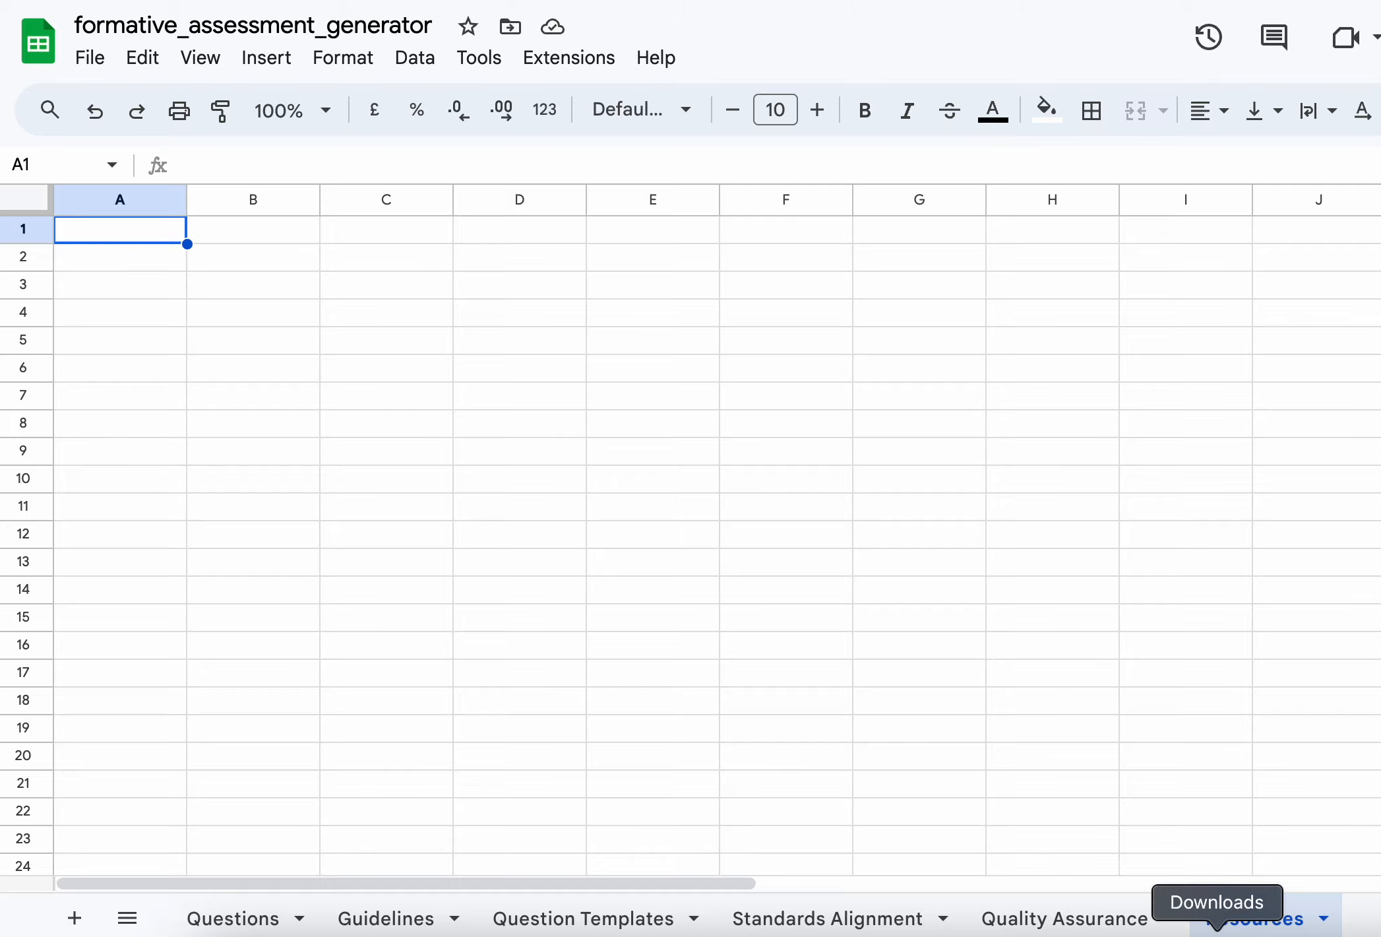
click(218, 921)
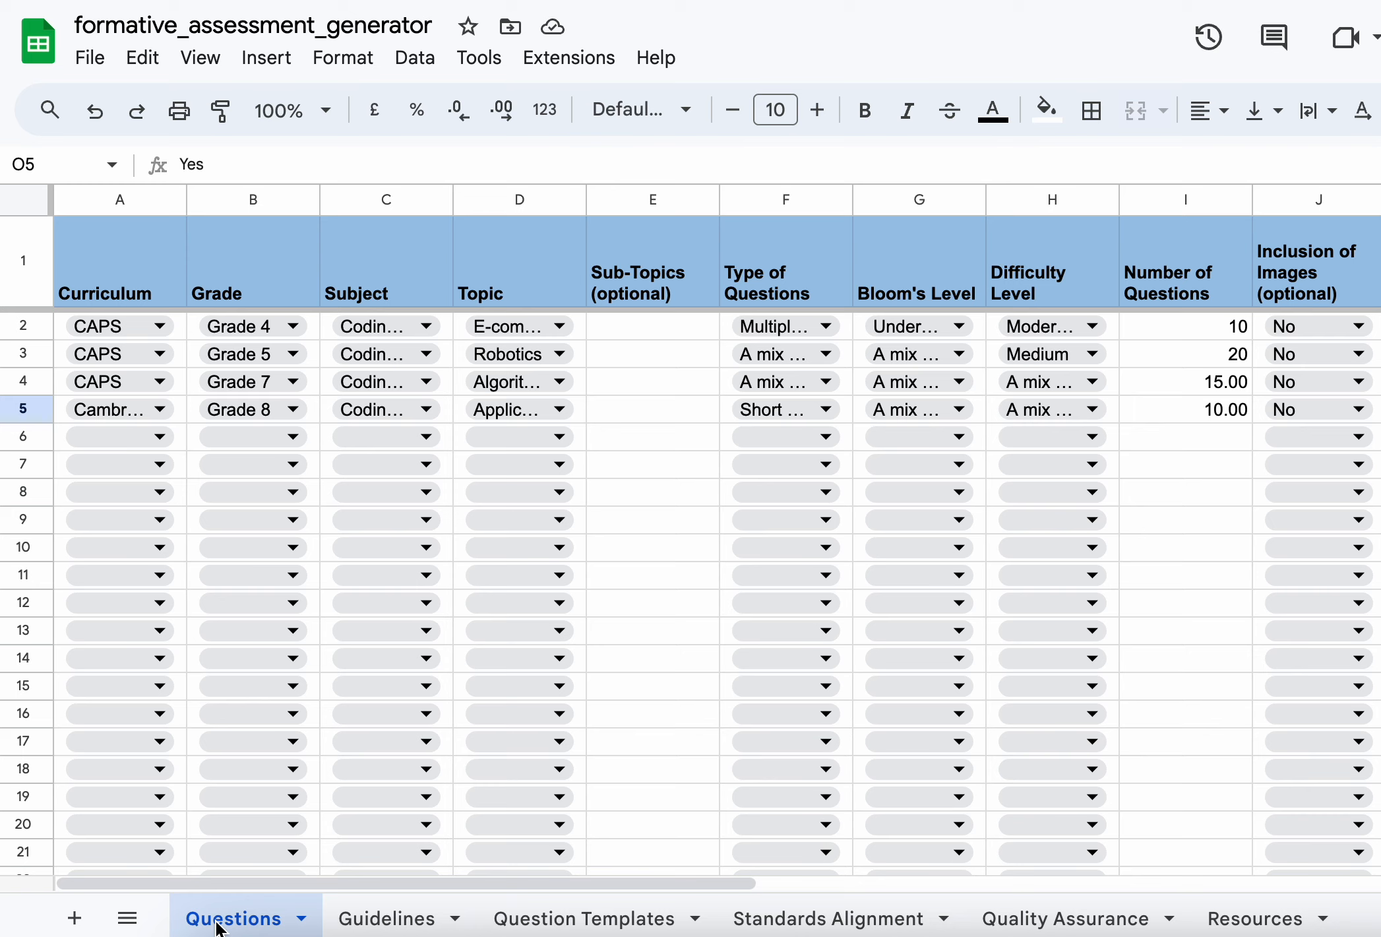
click(81, 66)
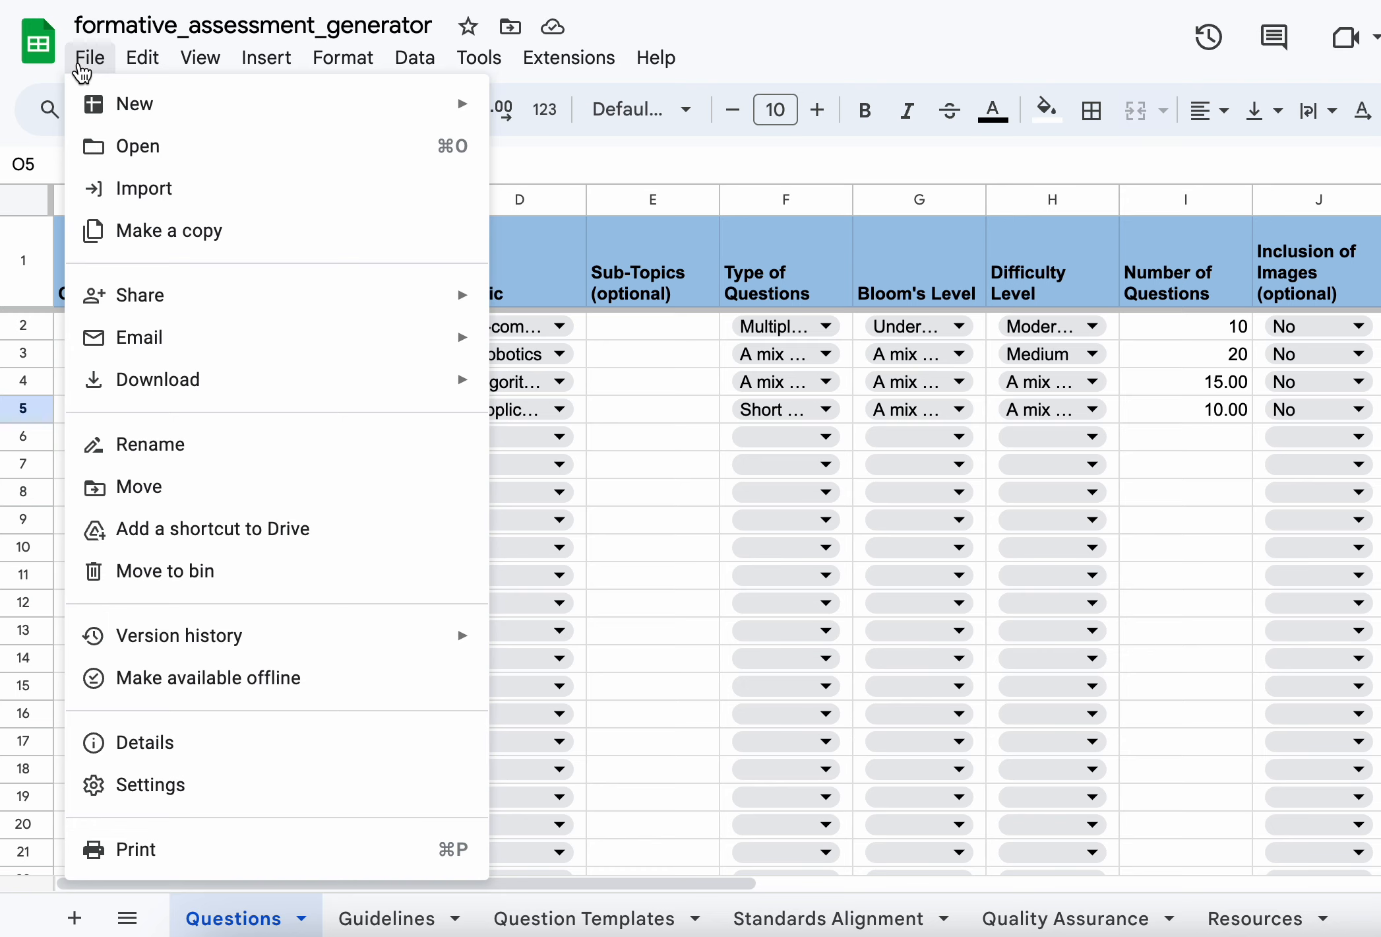
click(82, 66)
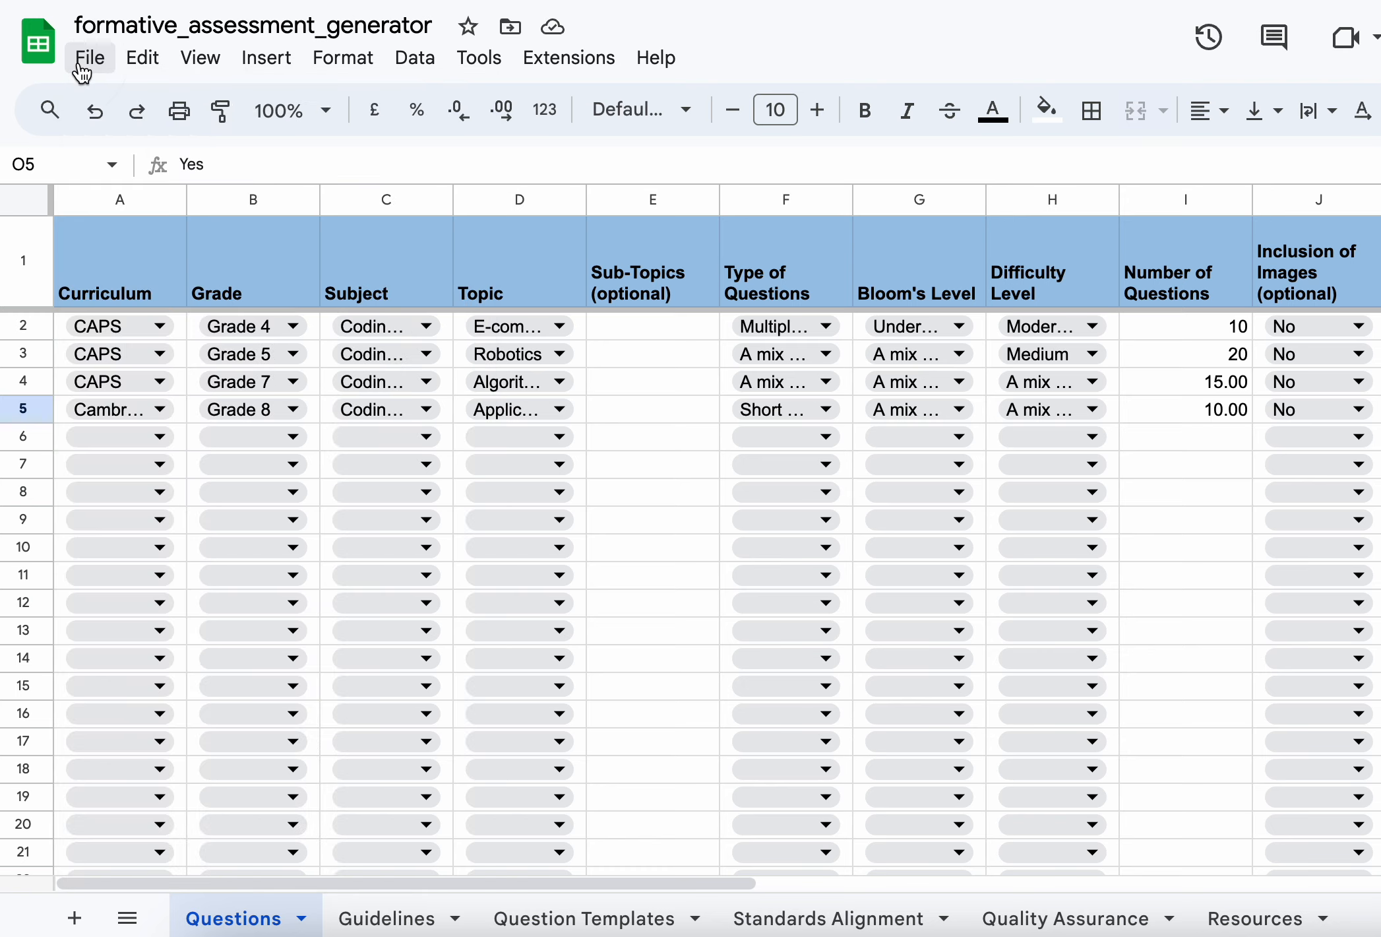